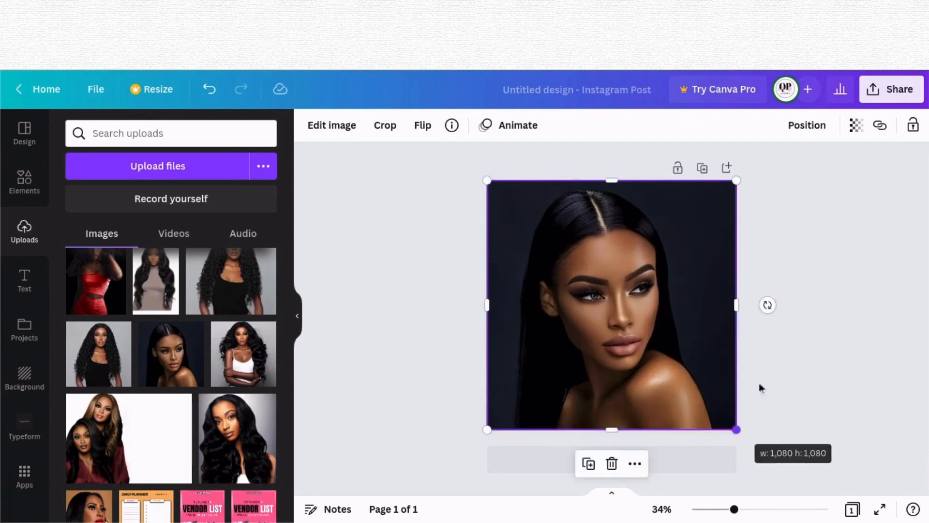
Step: Set the background portrait's transparency to 22
click(856, 125)
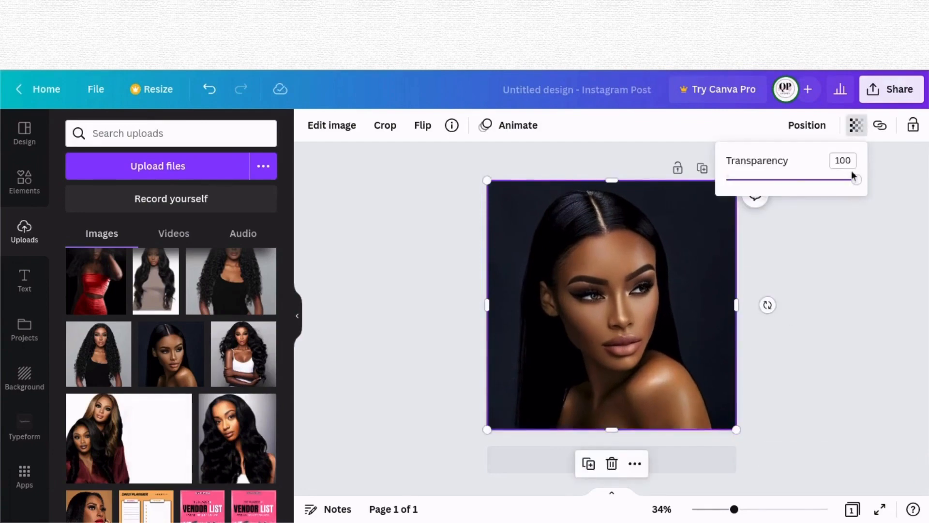
drag(857, 180, 757, 219)
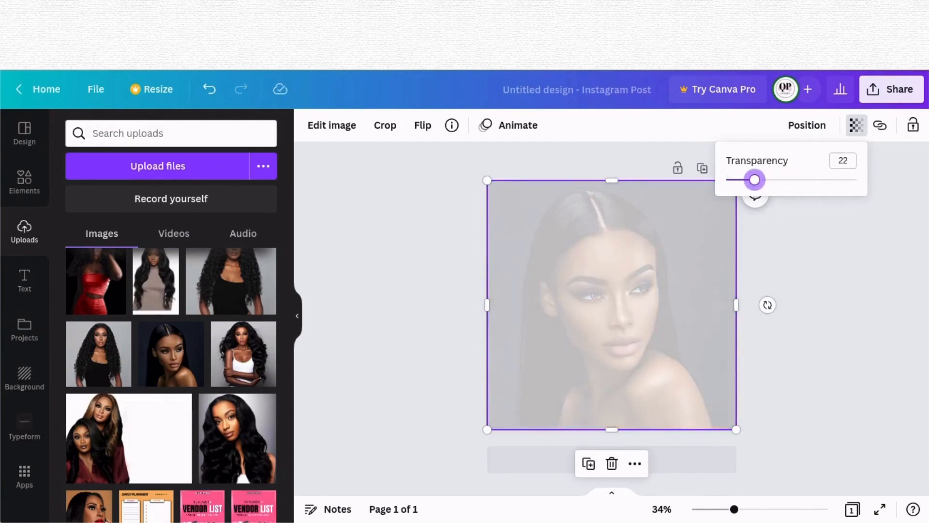
Step: Search the elements for a Polaroid frame and add the single polaroid graphic, moving it onto the upper left of the design
click(24, 181)
click(144, 134)
text(p)
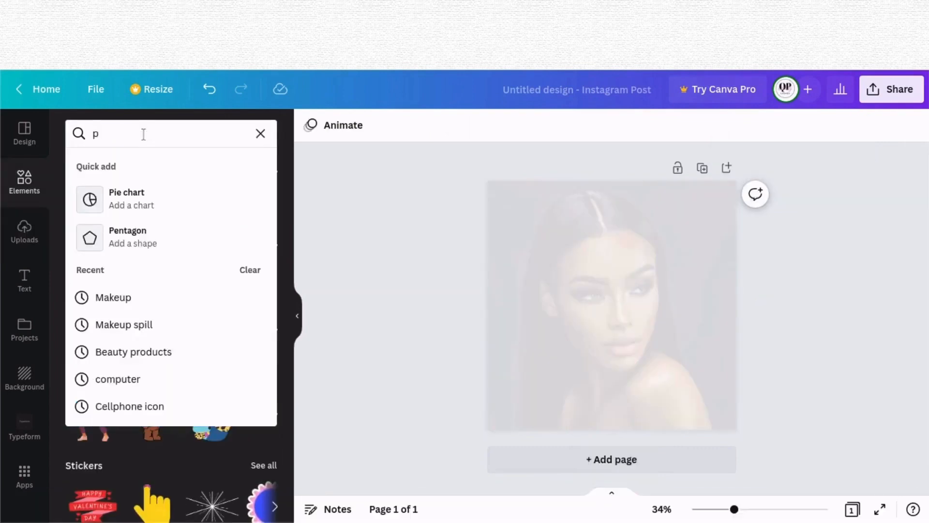
text(lo)
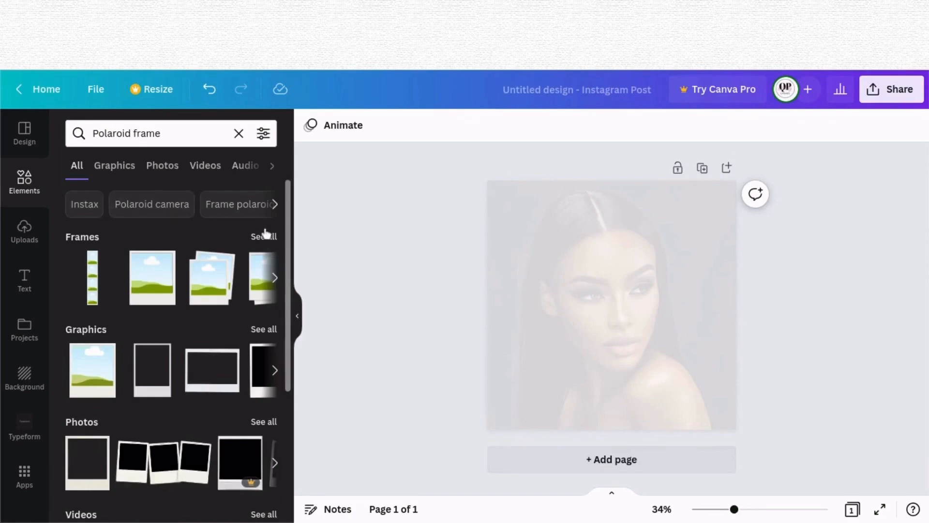
click(104, 371)
drag(606, 330, 558, 281)
Step: Change the polaroid's light border colour to white
click(327, 127)
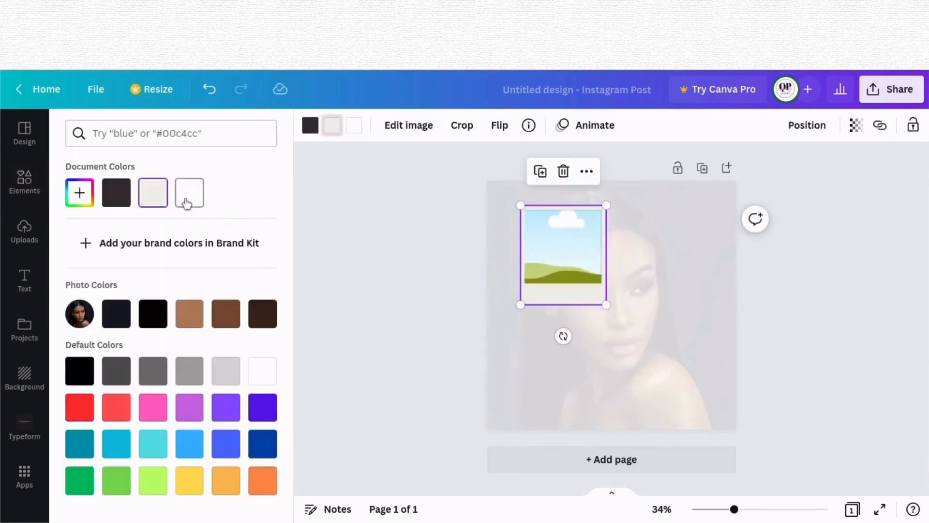
click(188, 199)
click(588, 263)
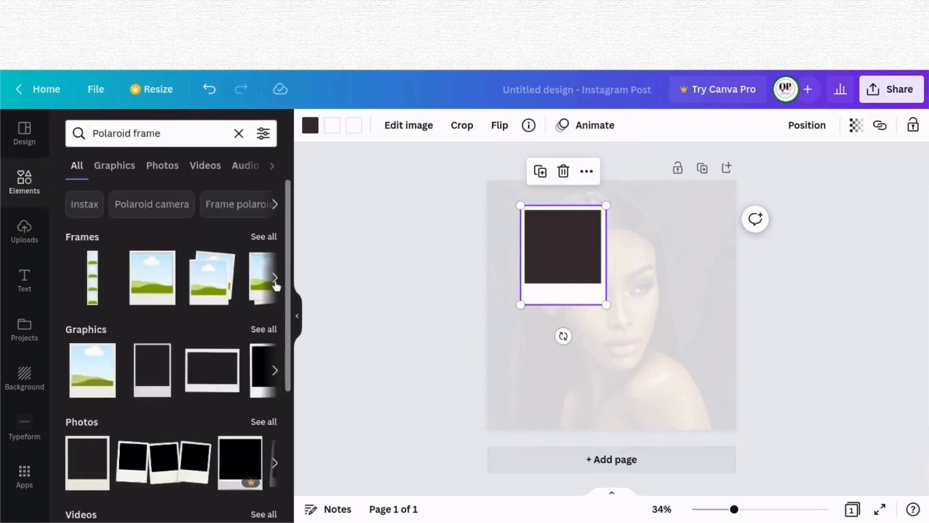
Step: Tilt the polaroid slightly and arrange three copies stacked down the design's left edge
drag(545, 251, 517, 231)
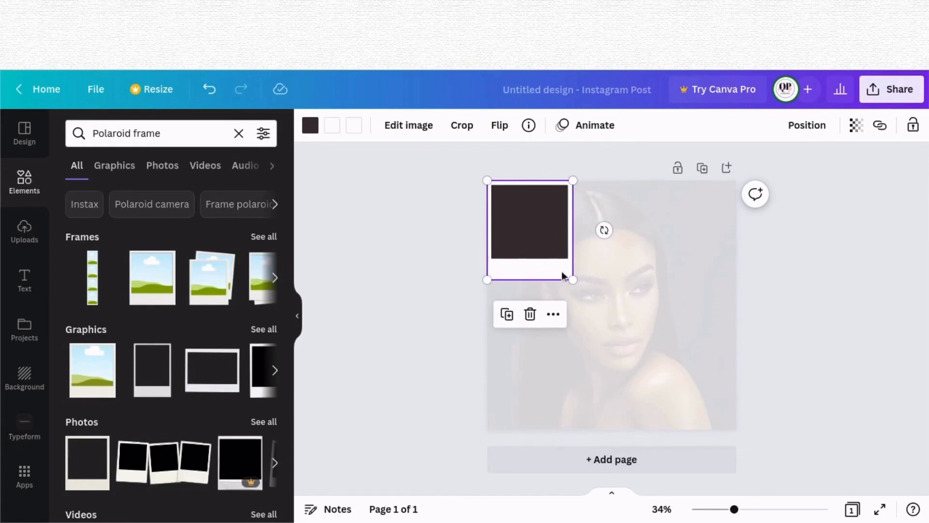
drag(604, 231, 543, 232)
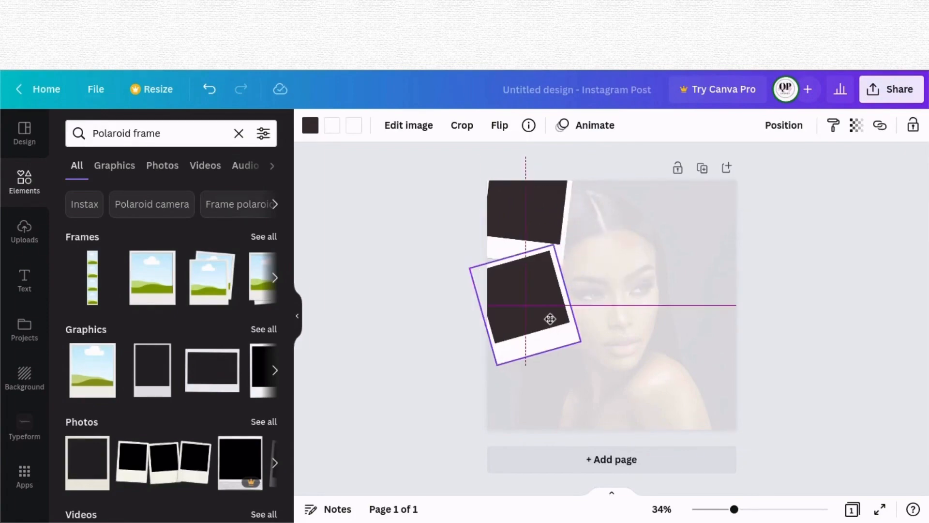
drag(550, 319, 531, 331)
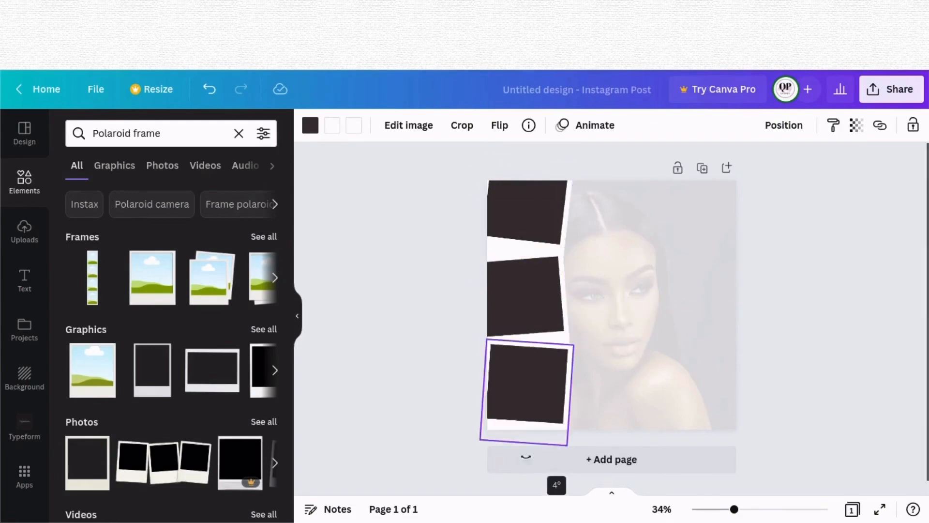
drag(527, 458, 526, 457)
Step: Search the elements for frame, open all frames, and add a square photo frame
click(923, 270)
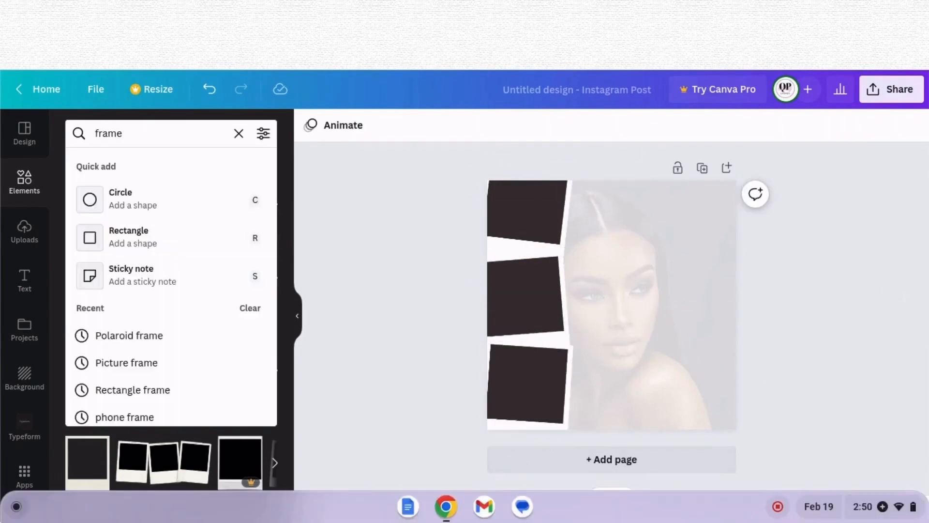
text(f)
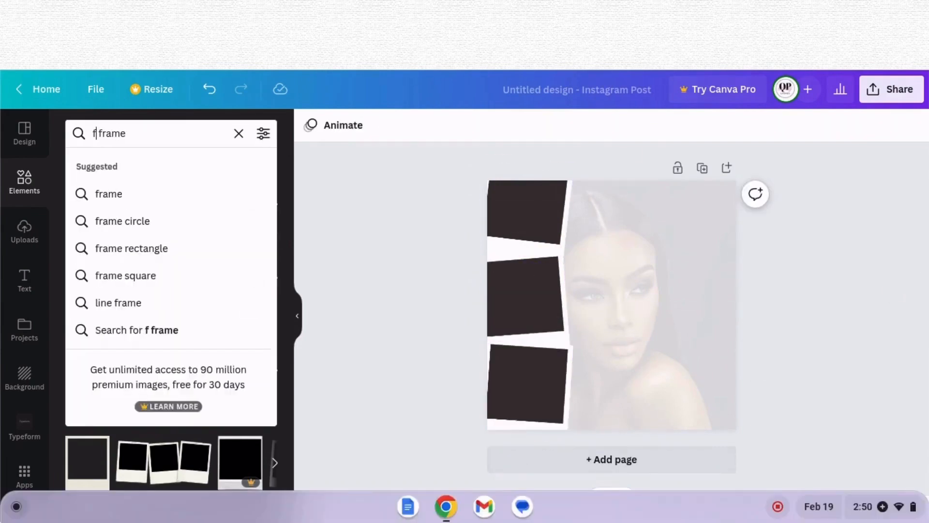
key(Return)
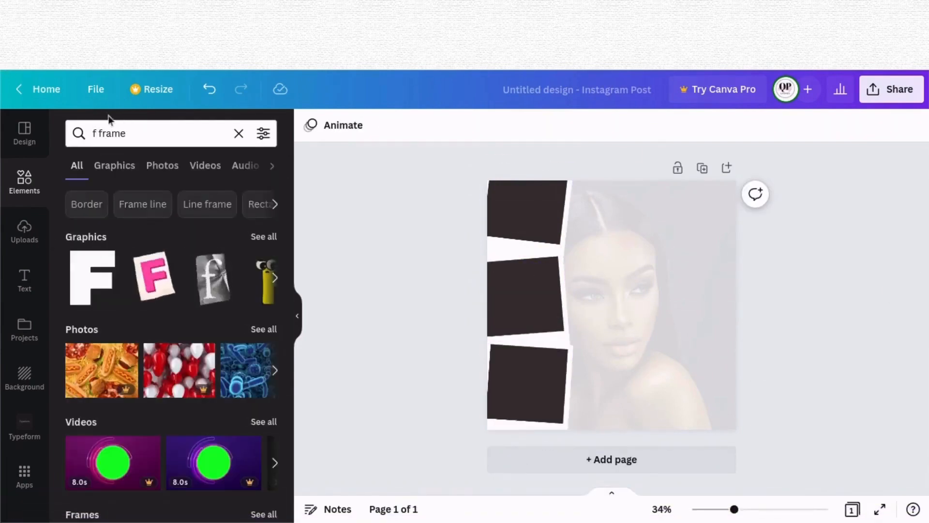
key(BackSpace)
key(BackSpace)
key(Return)
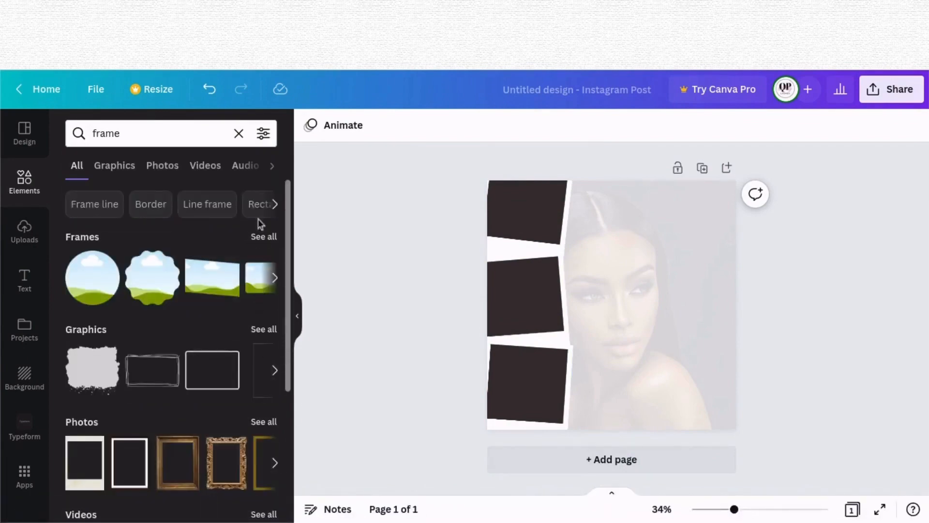
click(262, 245)
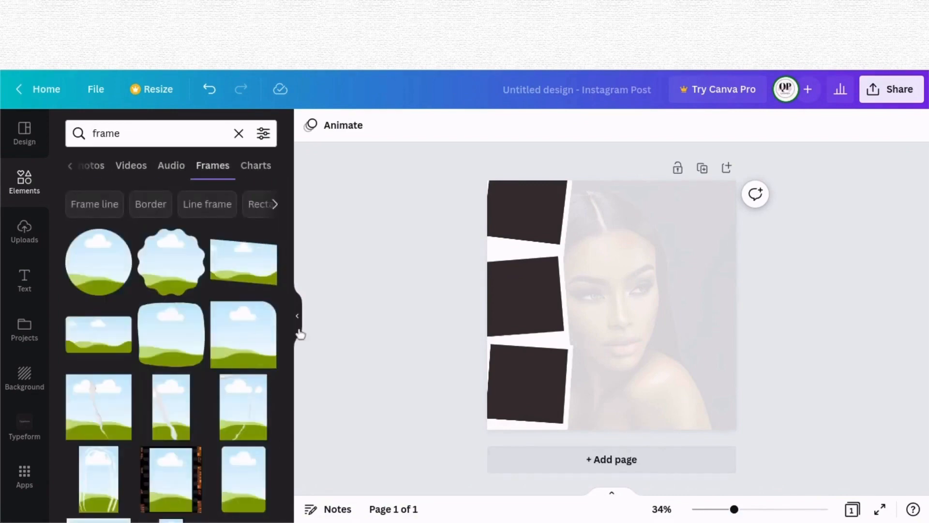
scroll(284, 325, down, 10)
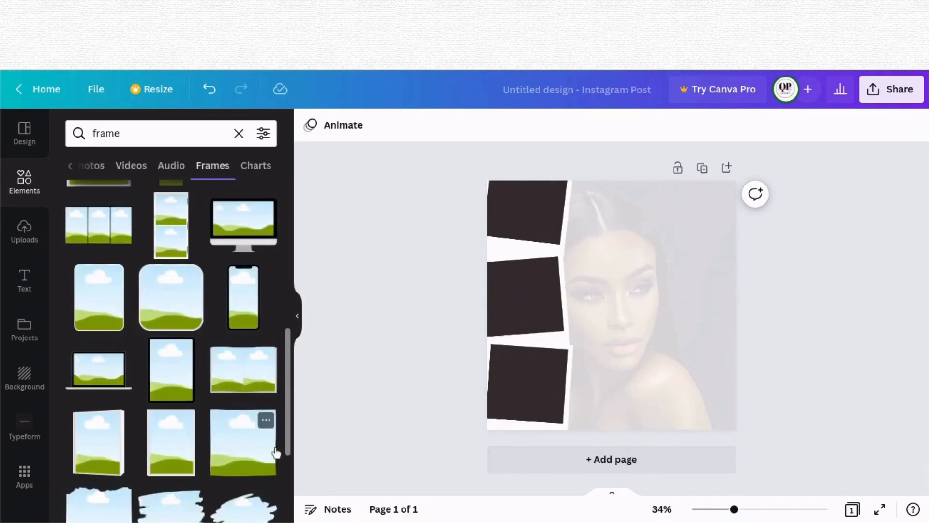
drag(290, 337, 293, 428)
click(244, 375)
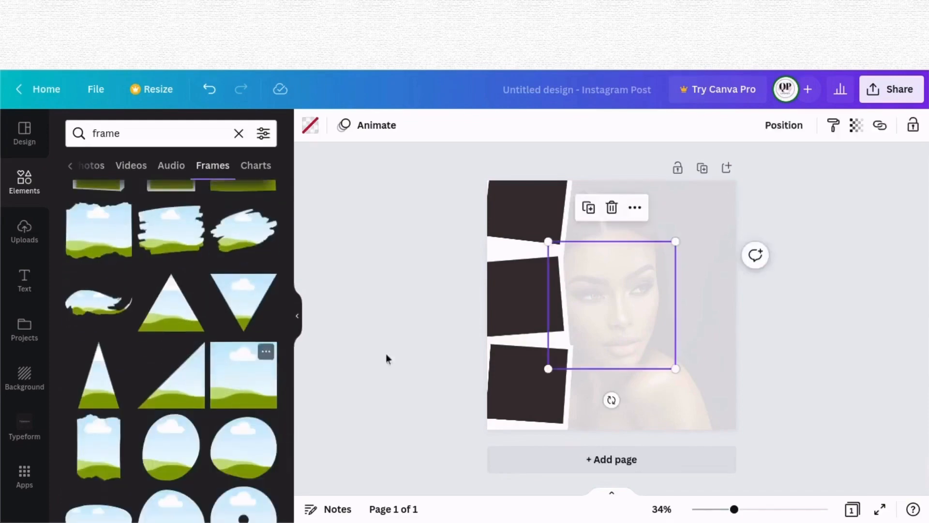
Step: Resize, rotate and place the square frame over the top polaroid's photo area
drag(608, 300, 538, 237)
drag(608, 308, 559, 259)
drag(589, 219, 546, 232)
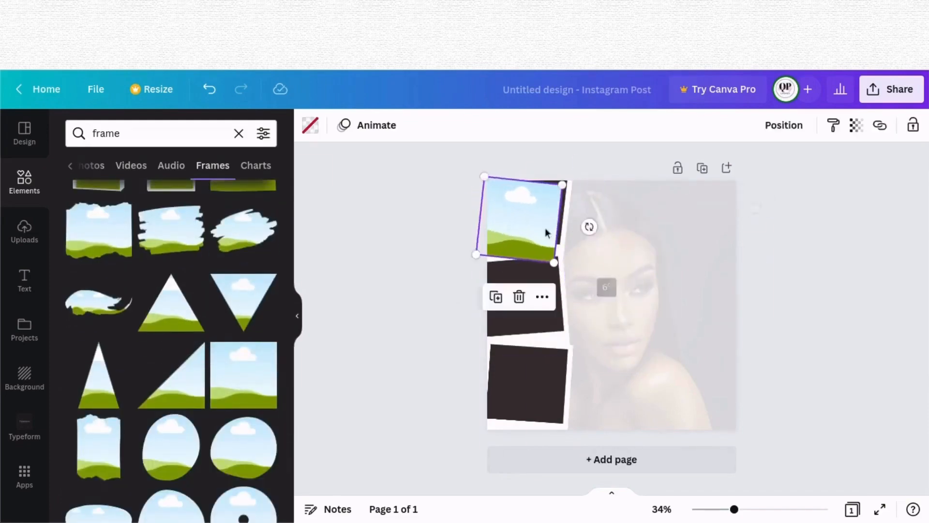
Step: Add matching square frames over the second and third polaroids
click(526, 259)
click(216, 94)
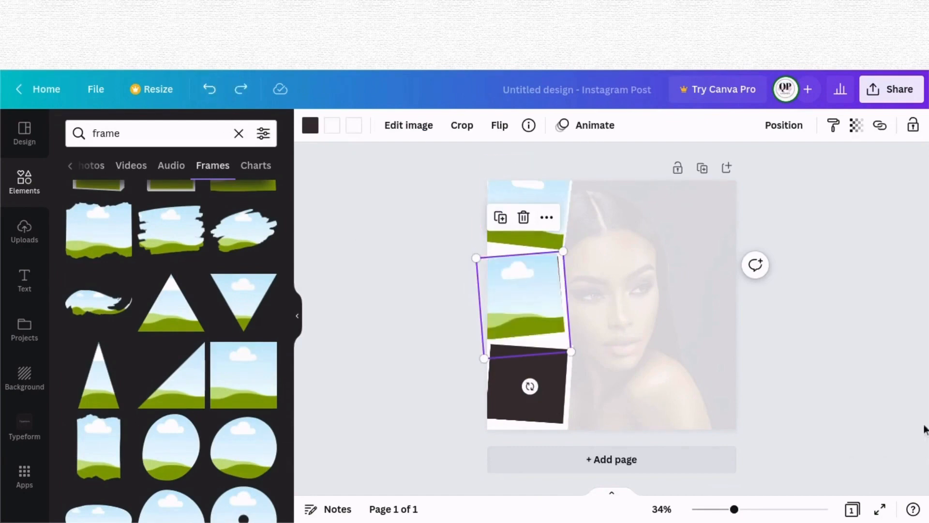
drag(539, 325, 544, 374)
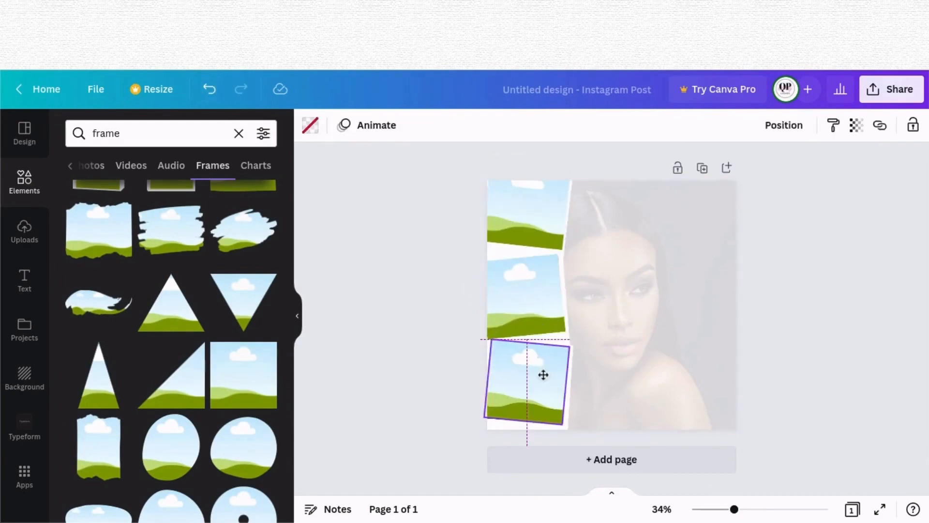
click(819, 375)
Step: Fill the second polaroid's frame with the photo of two women from the makeup photo results
click(528, 389)
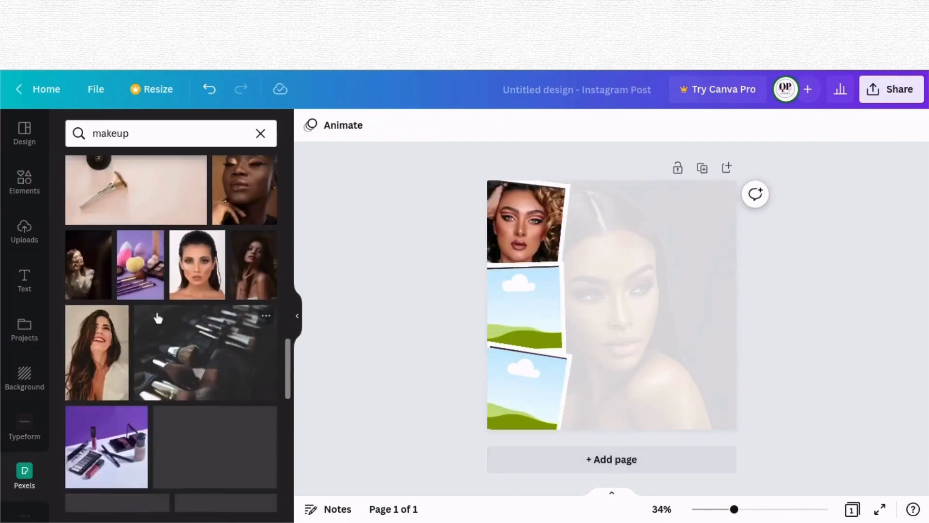
scroll(157, 318, down, 10)
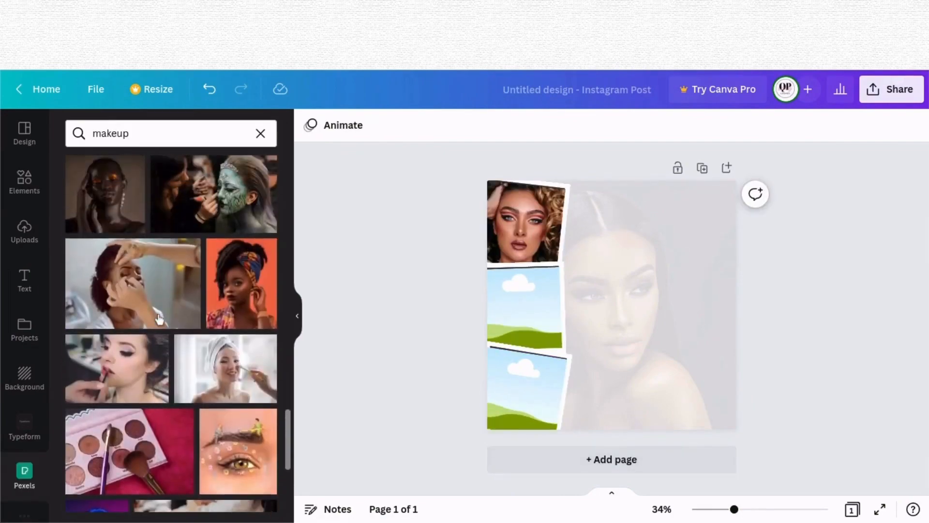
scroll(158, 318, down, 5)
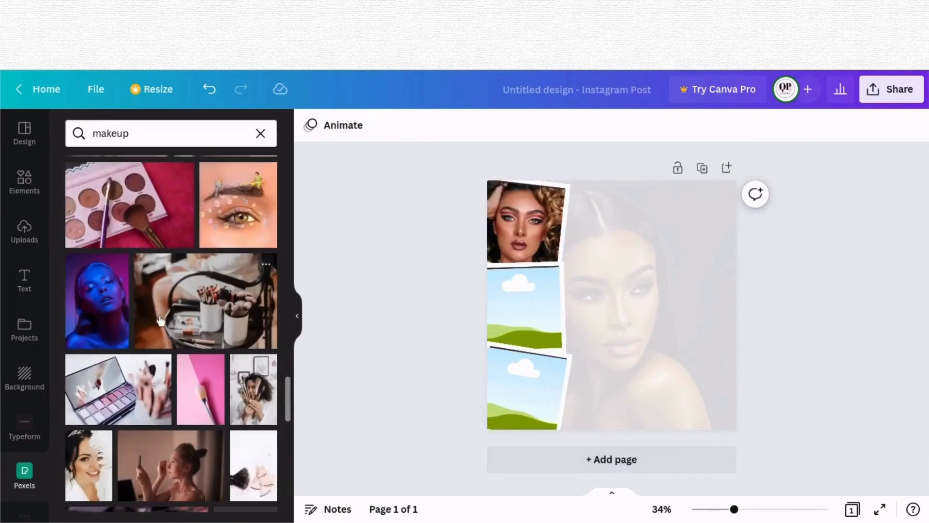
scroll(160, 320, down, 6)
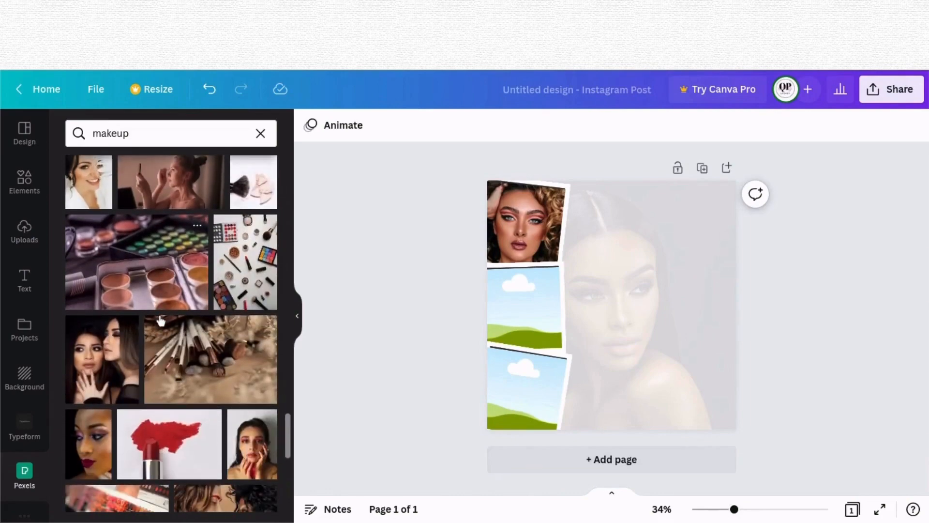
click(125, 369)
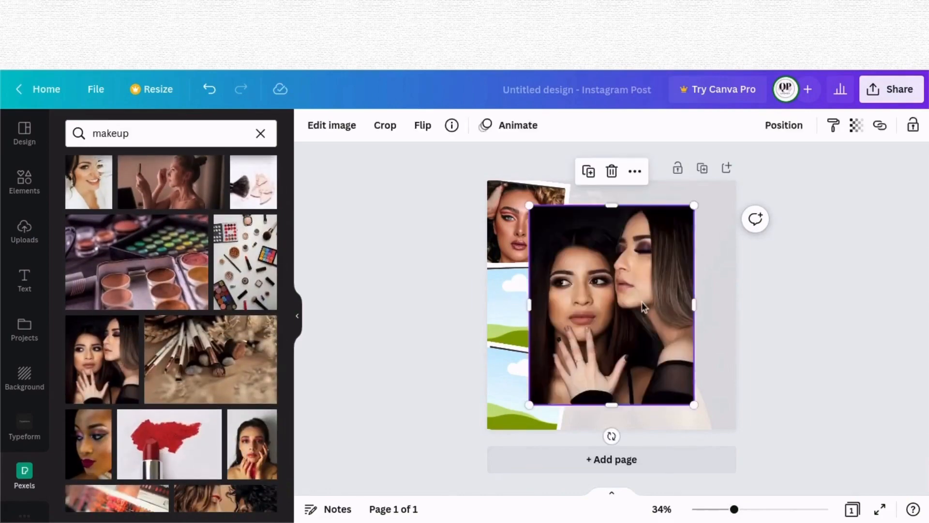
drag(642, 301, 547, 313)
Step: Fill the third polaroid's frame with a makeup portrait photo
scroll(261, 336, down, 5)
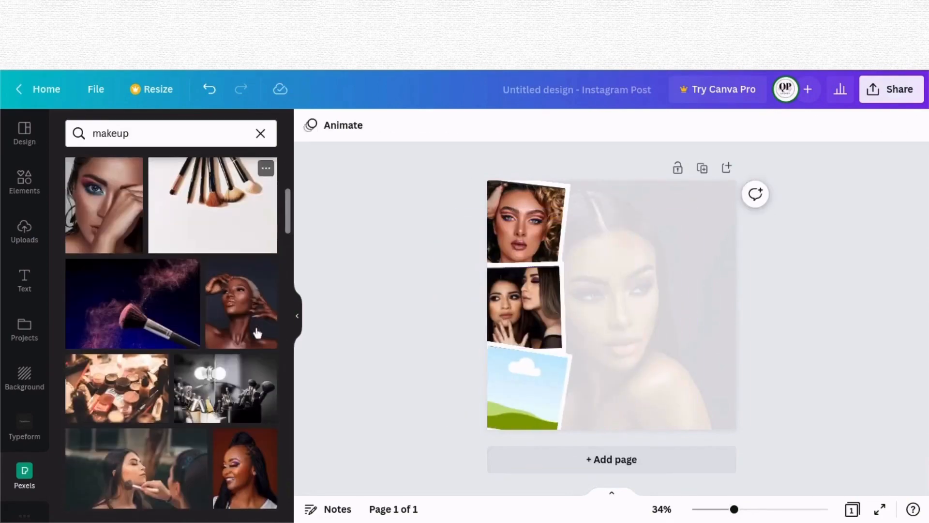
click(259, 334)
drag(612, 305, 532, 399)
Step: Replace the second frame's photo with a portrait of a smiling woman with braids
click(534, 286)
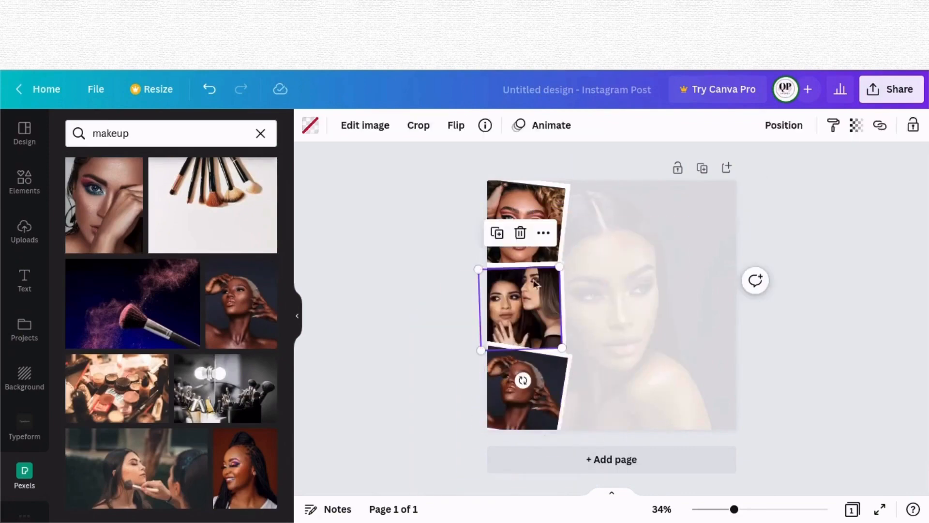
click(521, 233)
click(532, 171)
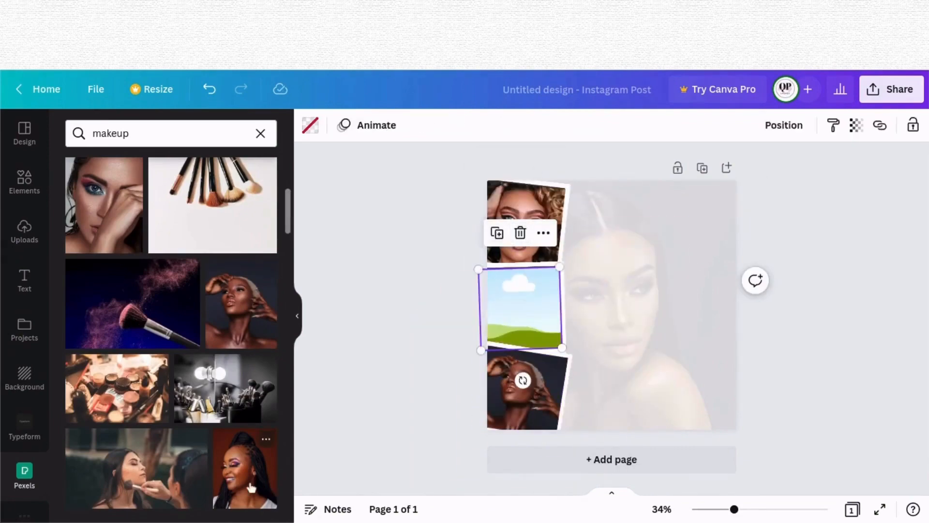
click(251, 487)
drag(611, 310, 527, 309)
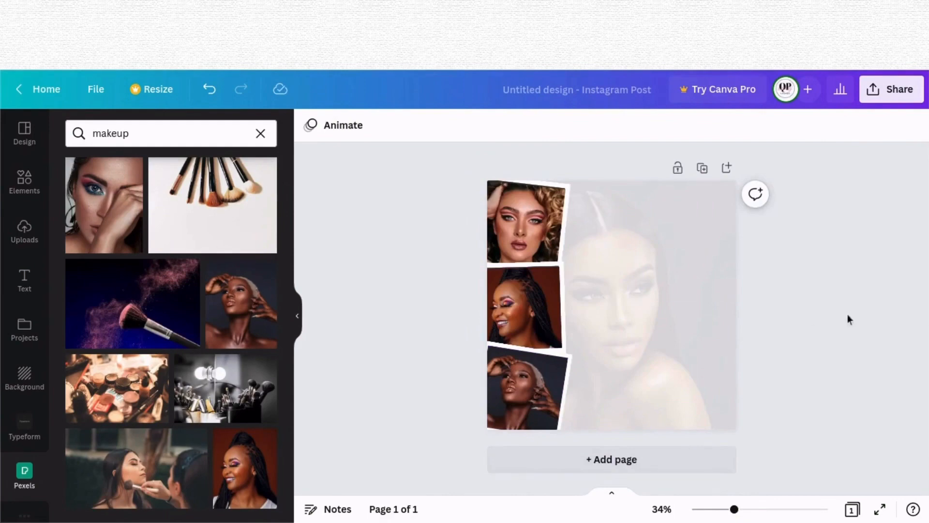
Step: Add a heading text box reading BOOK
click(24, 279)
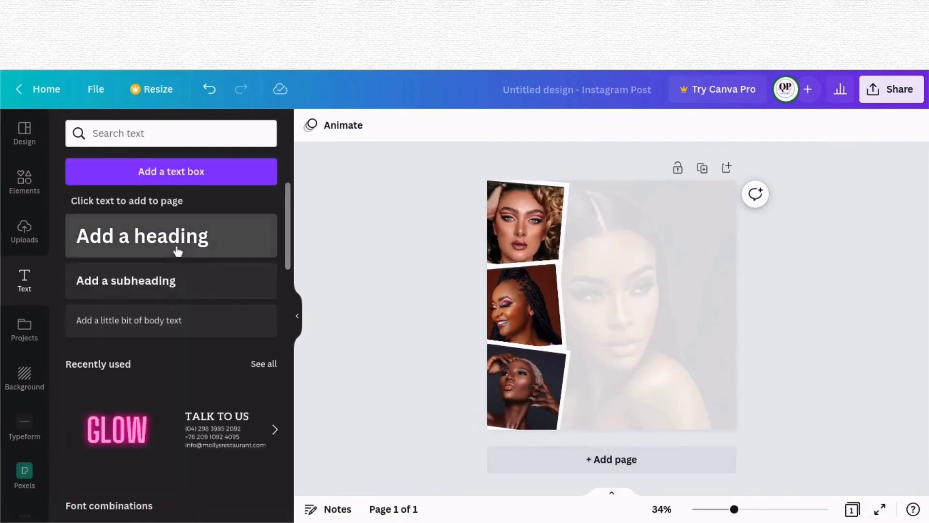
click(176, 242)
text(B)
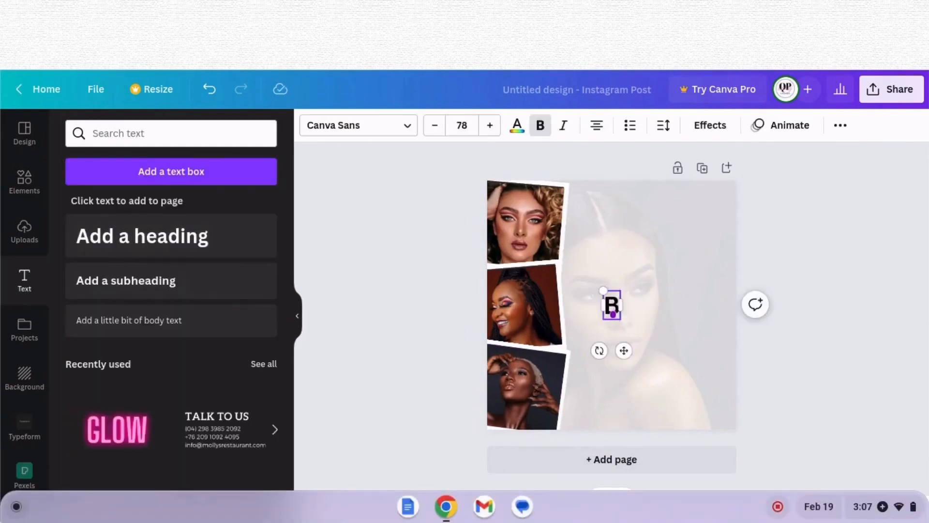
text(OOK)
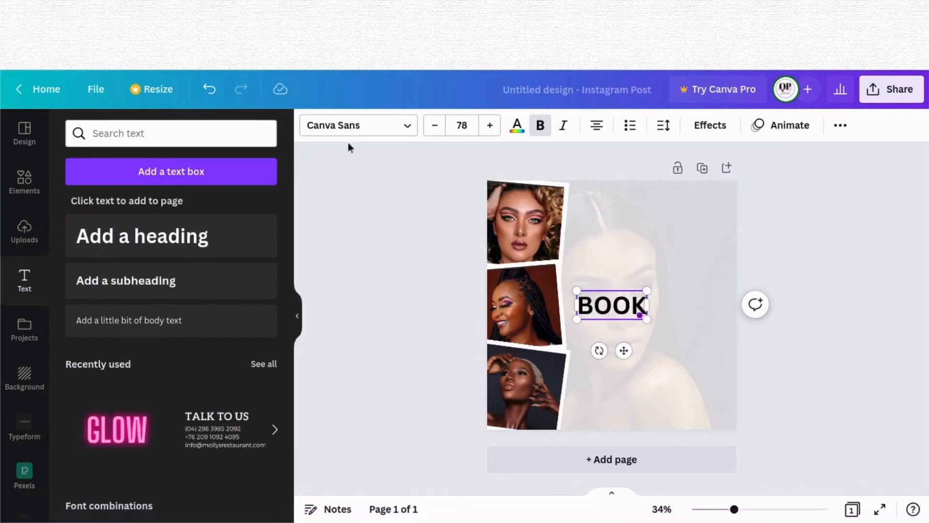
Step: Search fonts for the sea and apply The Seasons Light to the heading
click(368, 130)
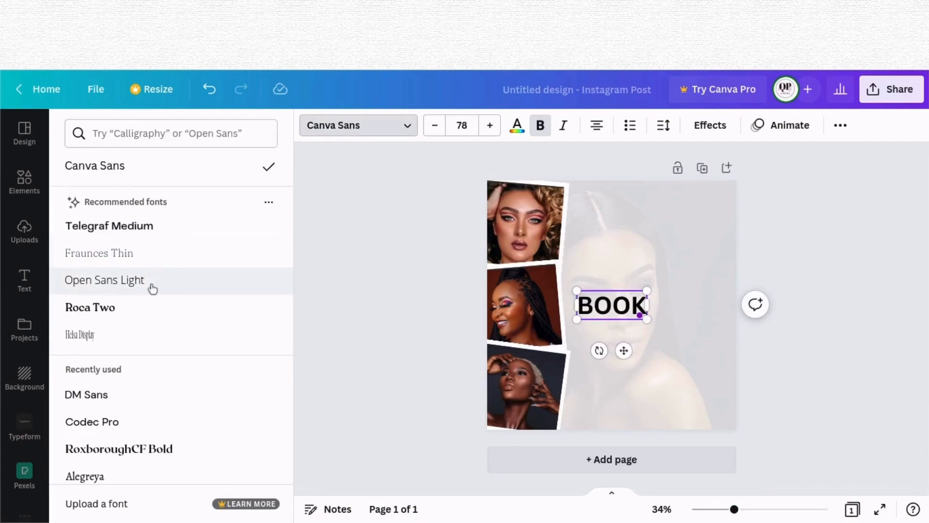
click(171, 135)
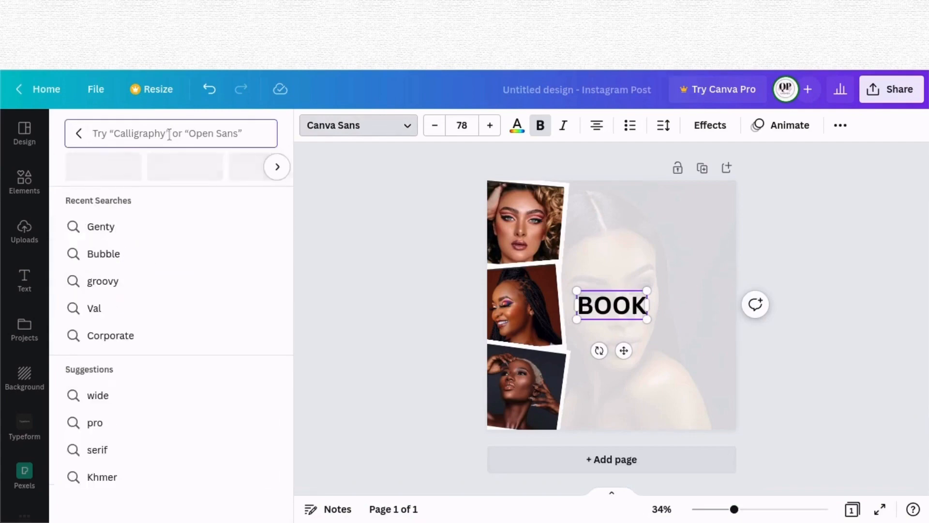
text(the)
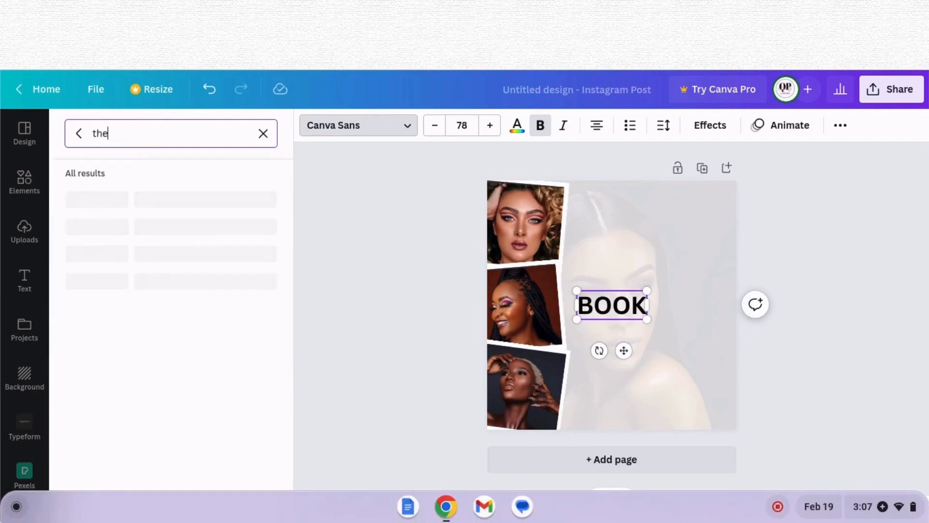
text( sea)
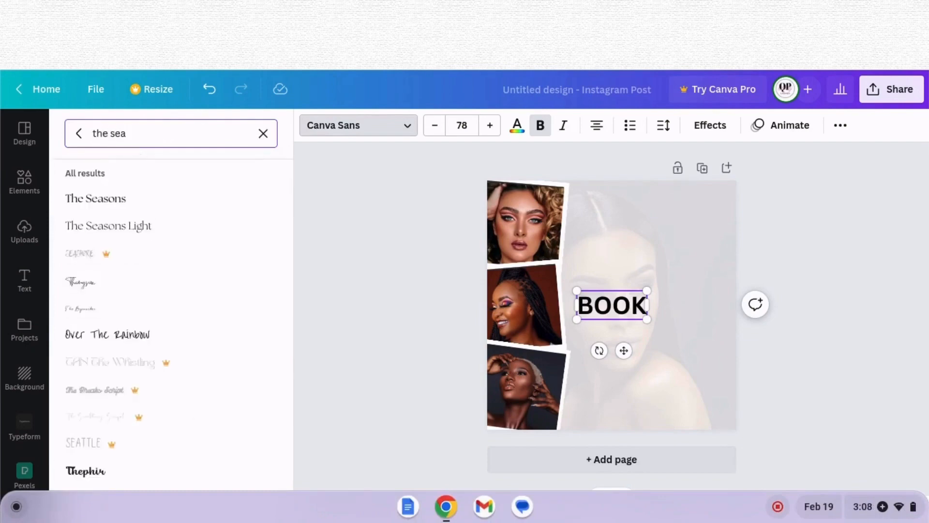
click(209, 234)
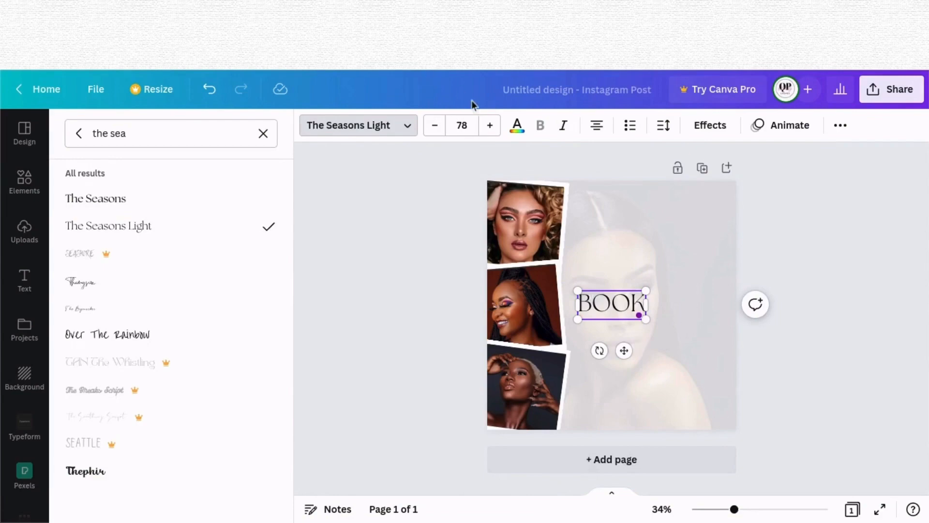
Step: Set the BOOK heading's font size to 187 and move it higher on the design
click(462, 125)
text(187)
key(Return)
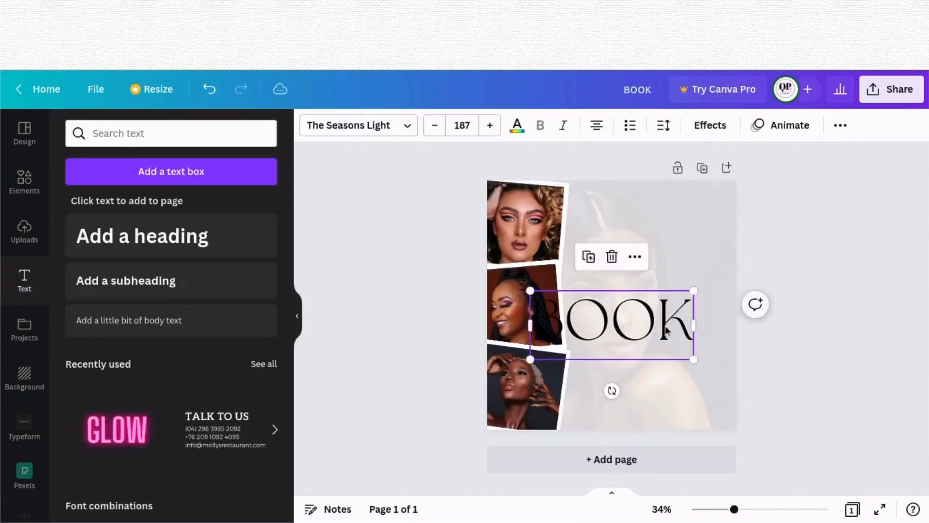
drag(665, 331, 705, 274)
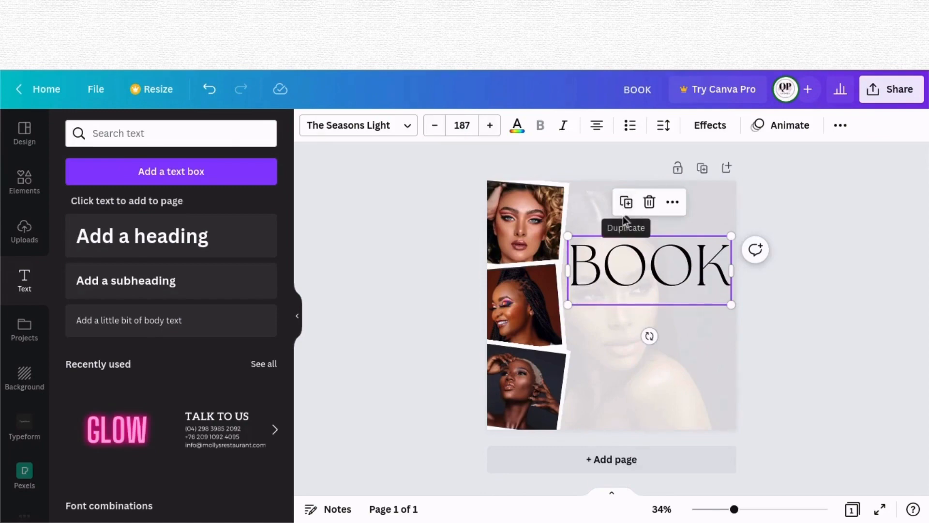
Step: Duplicate the BOOK heading, place the copy directly below it, and change its text to NOW
click(625, 206)
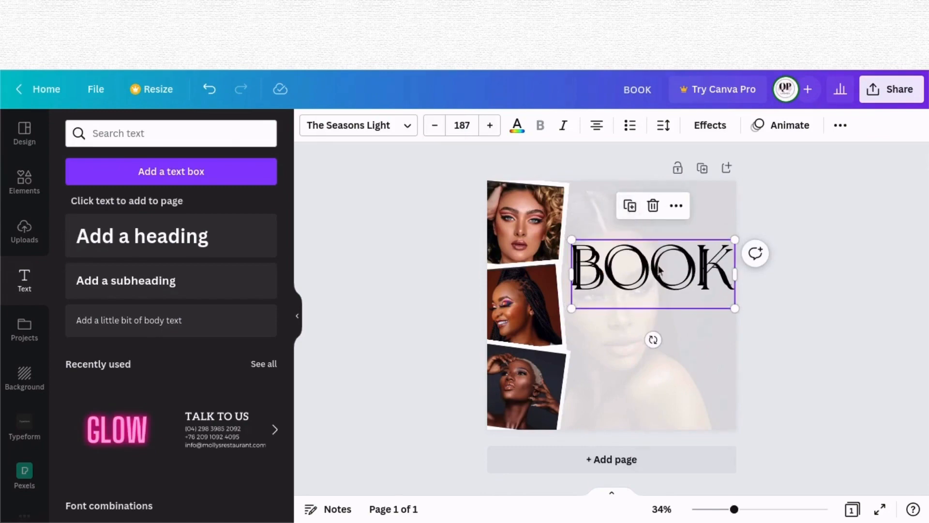
drag(657, 275, 656, 325)
double_click(656, 319)
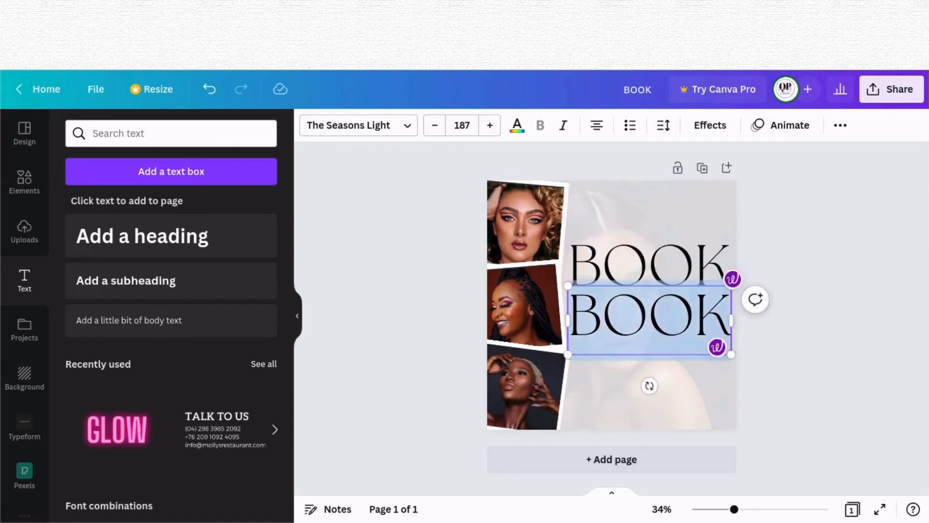
text(NOW)
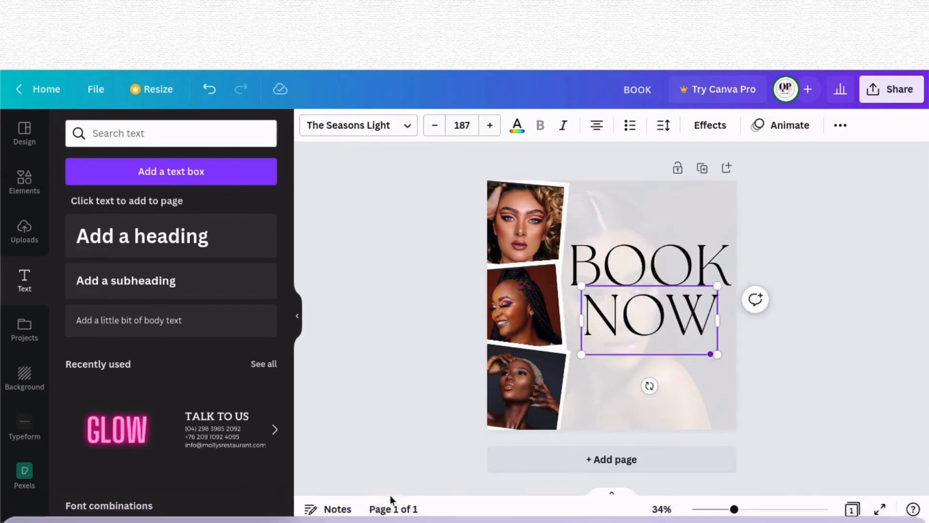
click(866, 395)
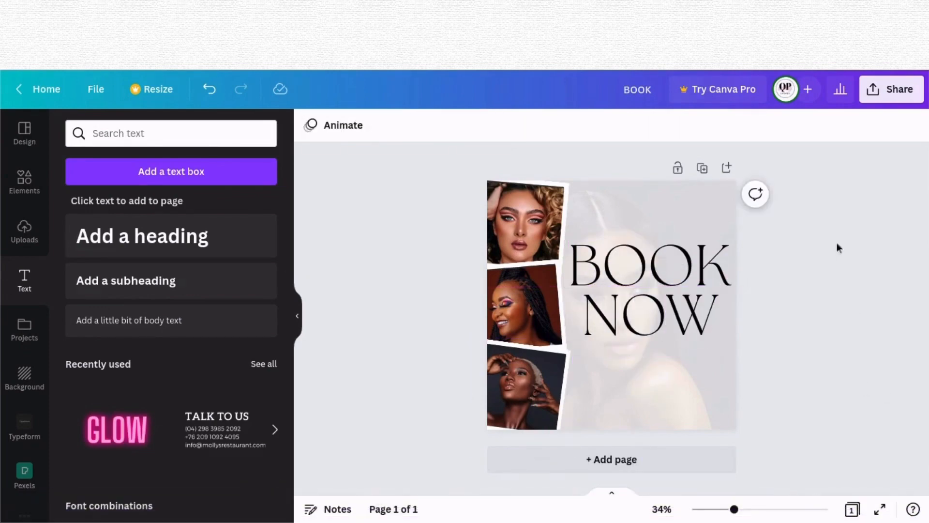
click(656, 331)
drag(656, 330, 657, 331)
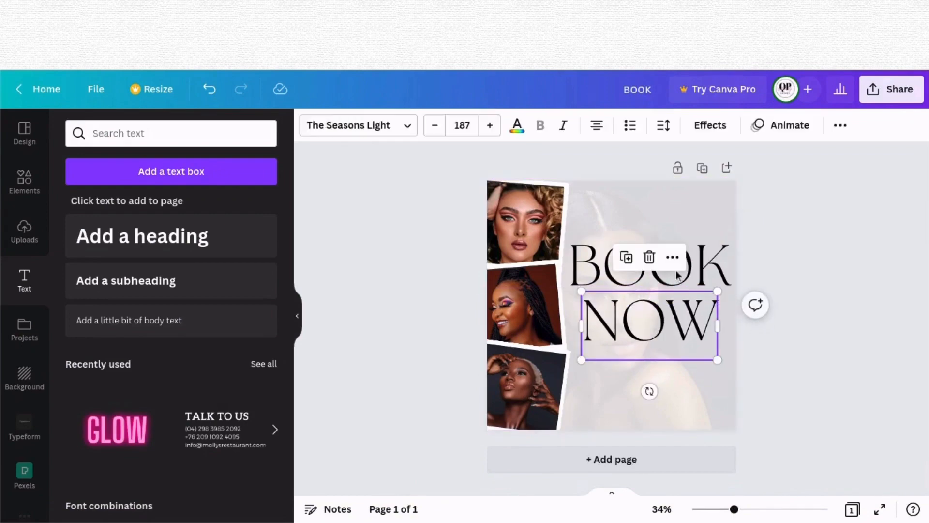
click(814, 273)
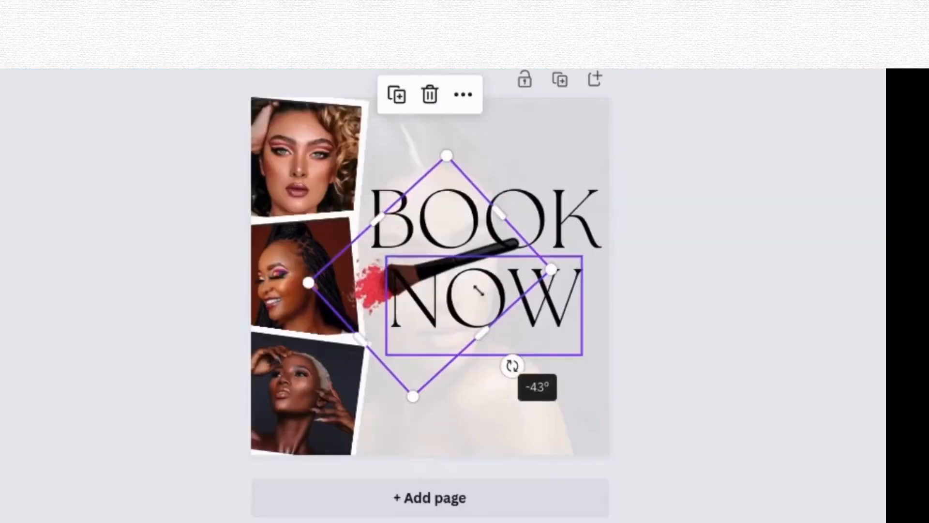
Step: Move, enlarge and rotate the makeup brush graphic into the design's upper right corner
drag(669, 368, 669, 368)
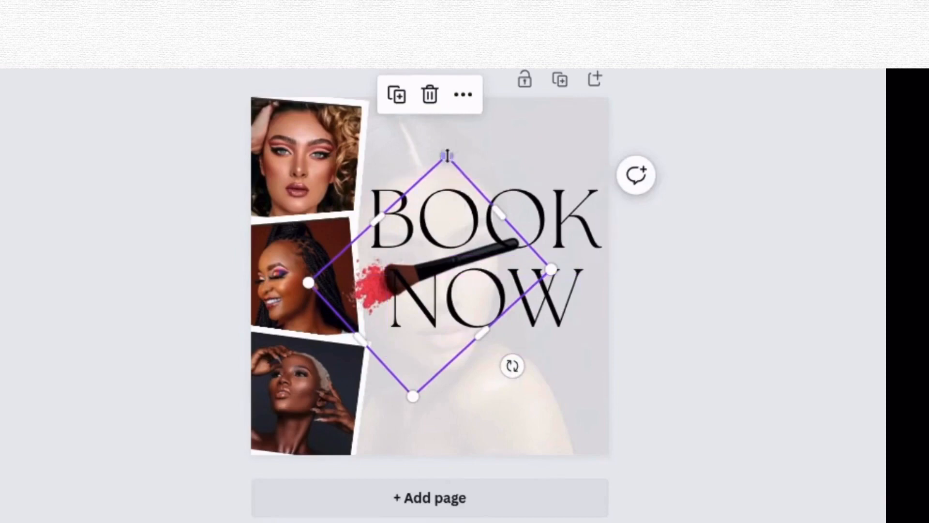
mouse_move(413, 365)
mouse_down()
mouse_move(431, 316)
mouse_move(514, 220)
mouse_up()
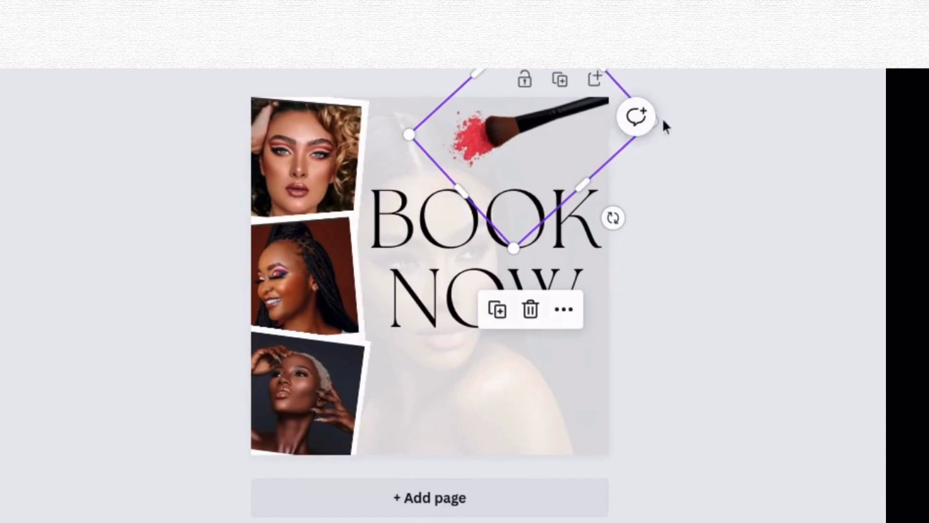
drag(661, 121, 712, 112)
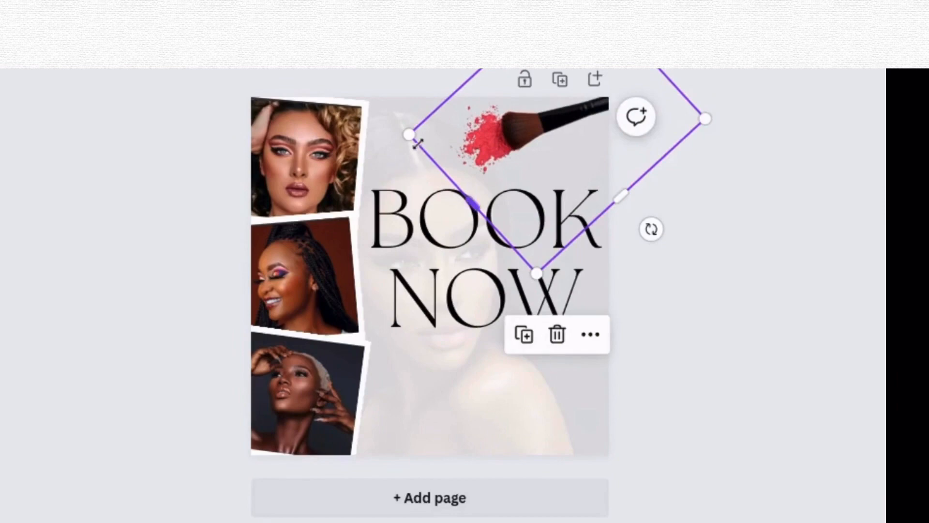
drag(409, 135, 375, 137)
mouse_move(498, 126)
mouse_down()
mouse_move(486, 155)
mouse_move(483, 143)
mouse_up()
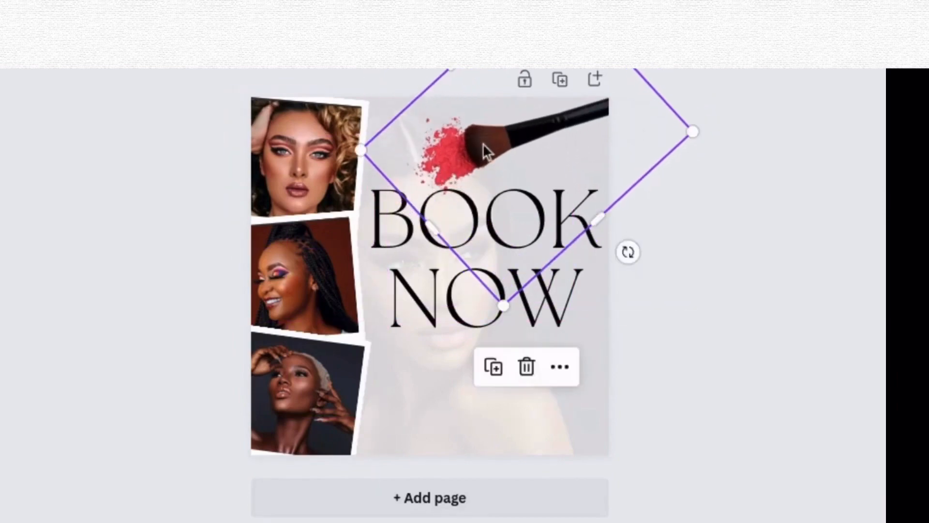
drag(628, 251, 646, 250)
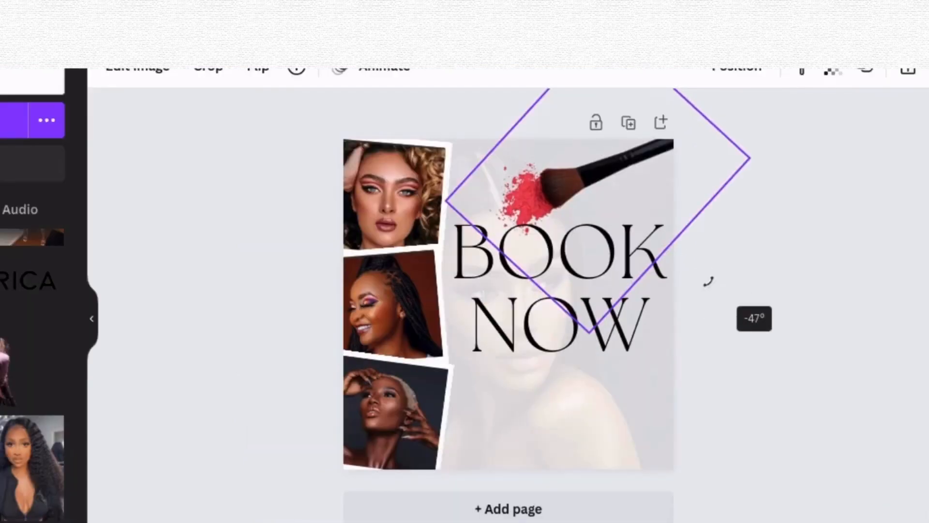
drag(709, 281, 709, 281)
click(683, 274)
Step: Add a plain line from the elements library and place it beneath the NOW text
click(34, 188)
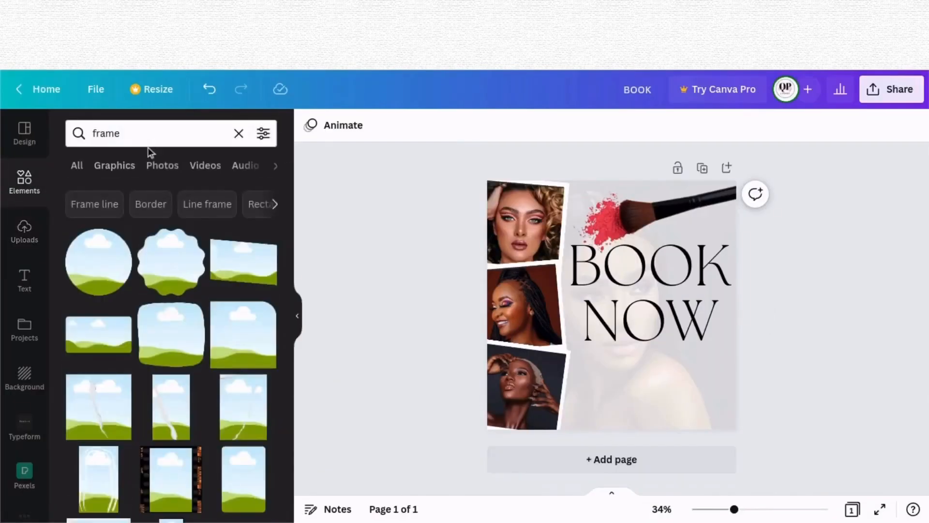
click(236, 135)
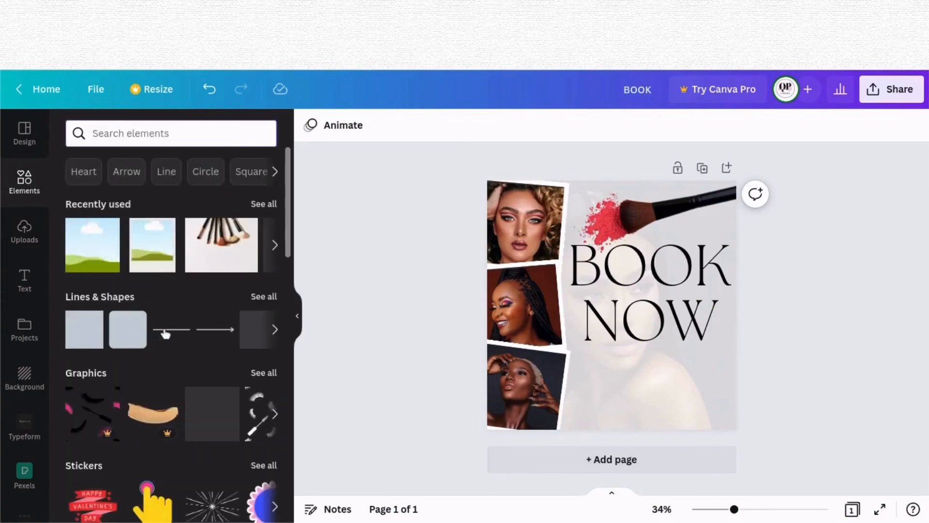
click(165, 331)
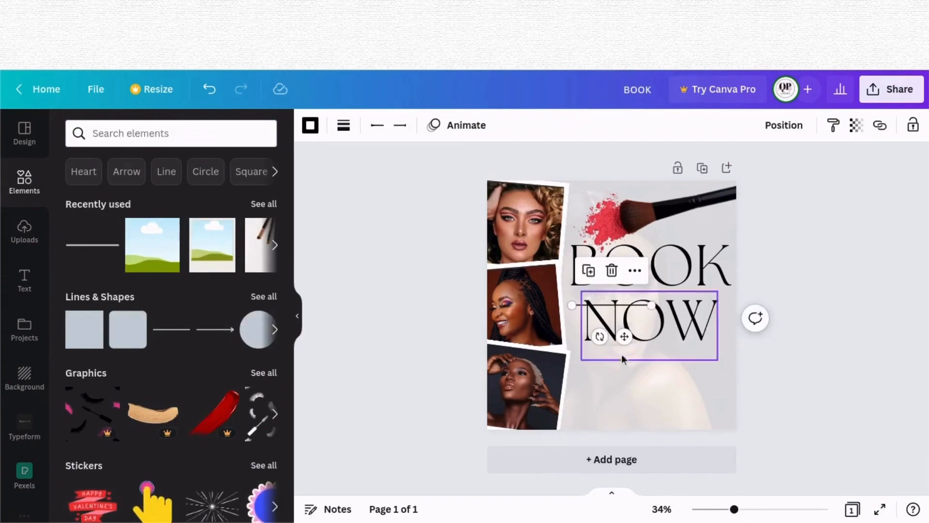
drag(624, 336, 714, 357)
click(654, 389)
click(651, 361)
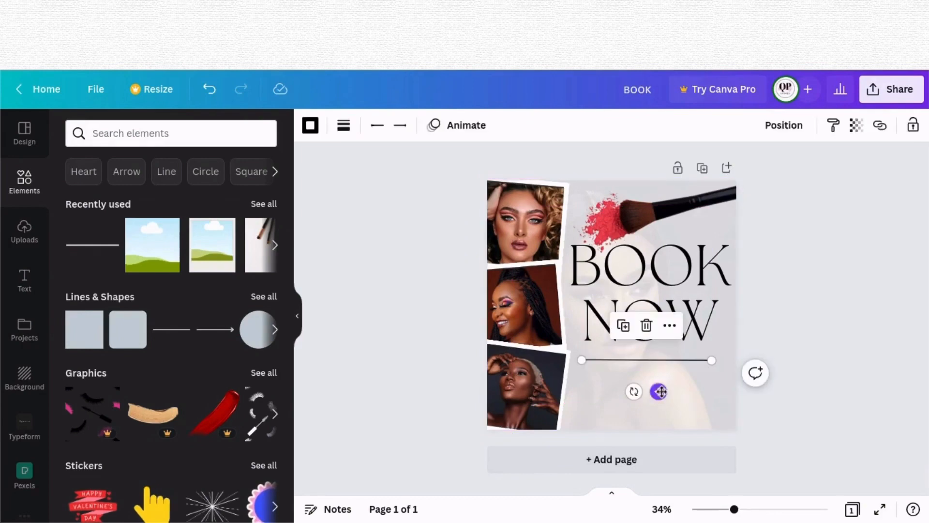
drag(661, 392, 664, 391)
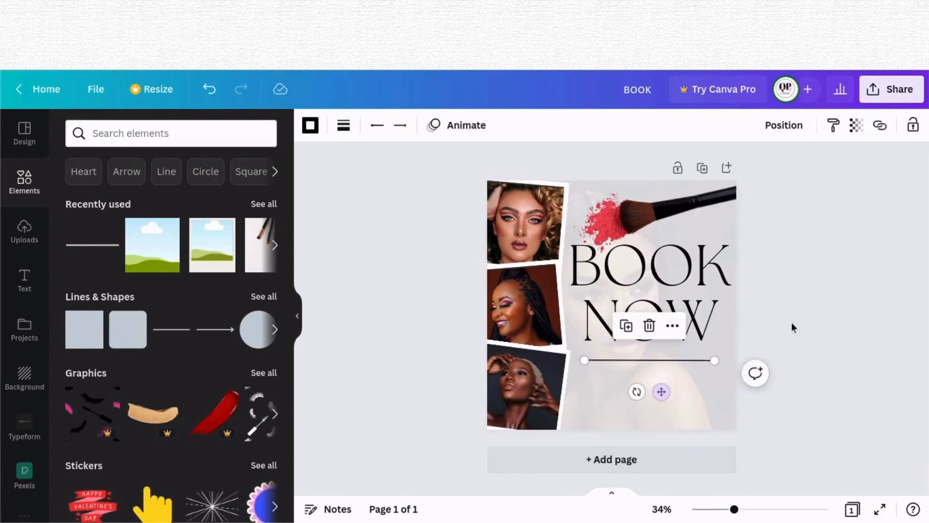
Step: Colour the line red, picking the shade from the makeup brush's photo colours
click(311, 126)
click(79, 193)
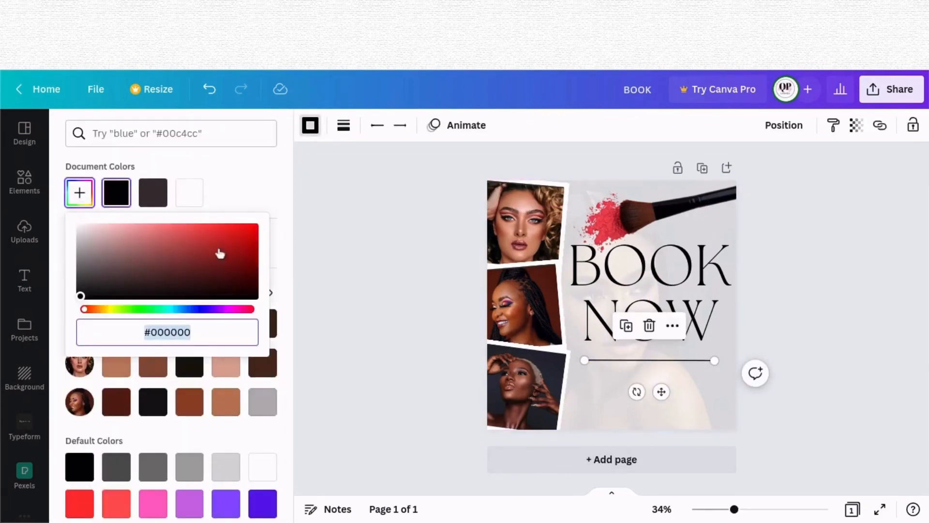
click(375, 232)
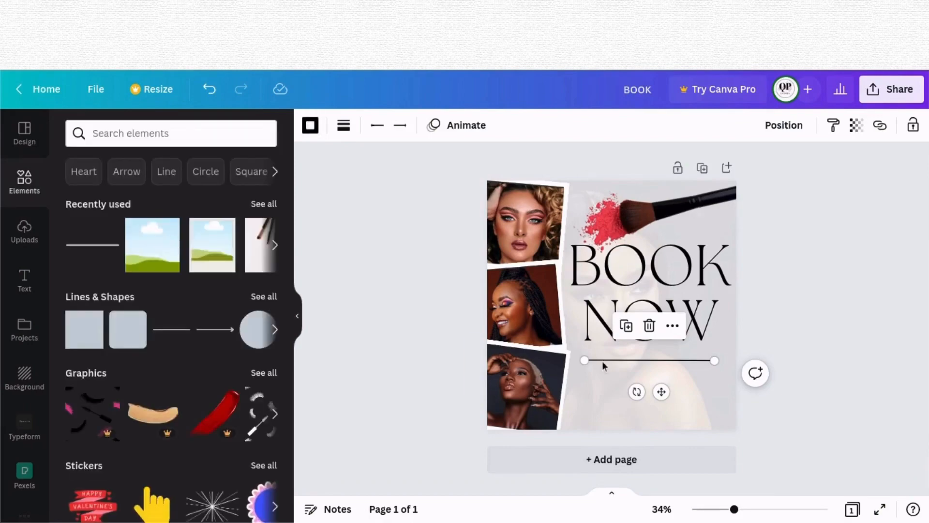
click(310, 126)
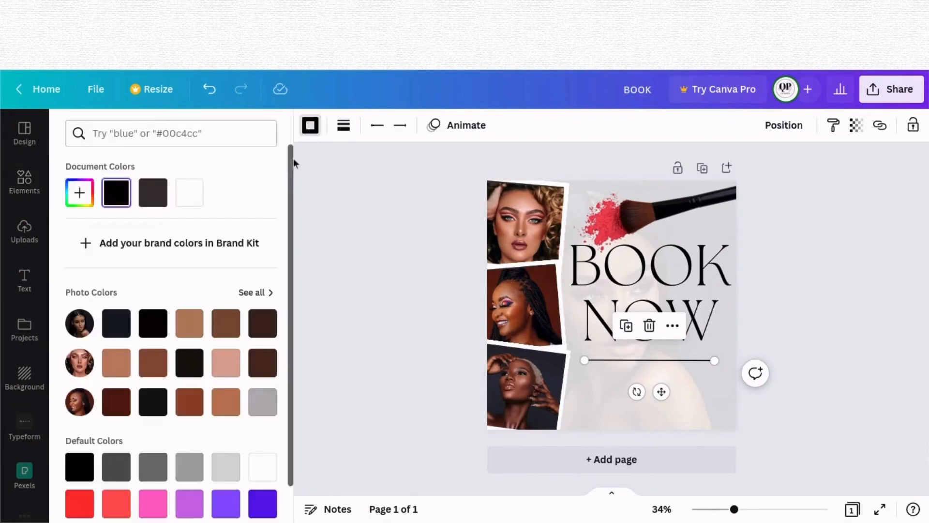
click(82, 193)
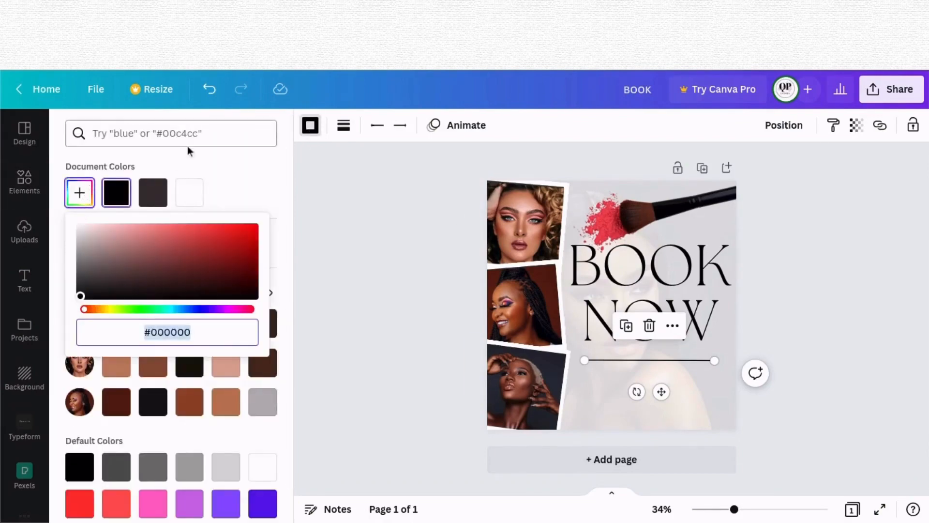
scroll(204, 434, down, 3)
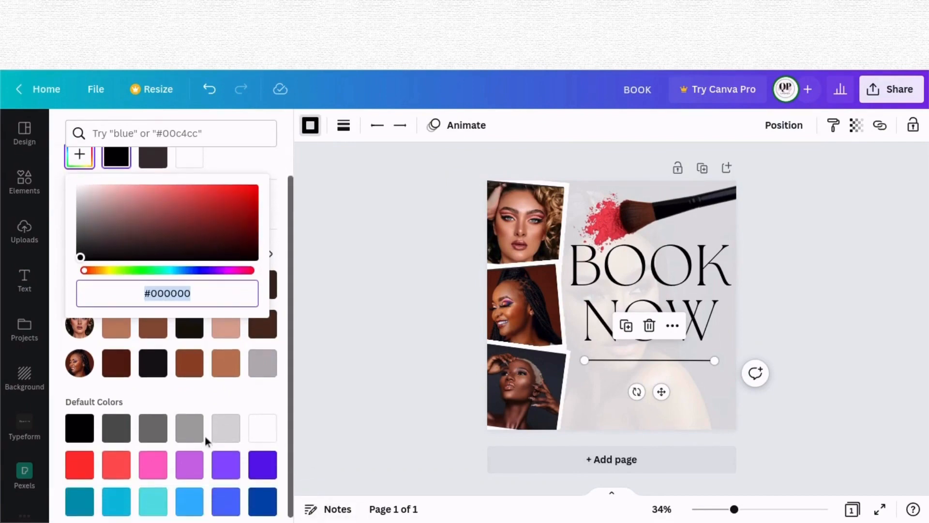
scroll(204, 434, up, 3)
key(Escape)
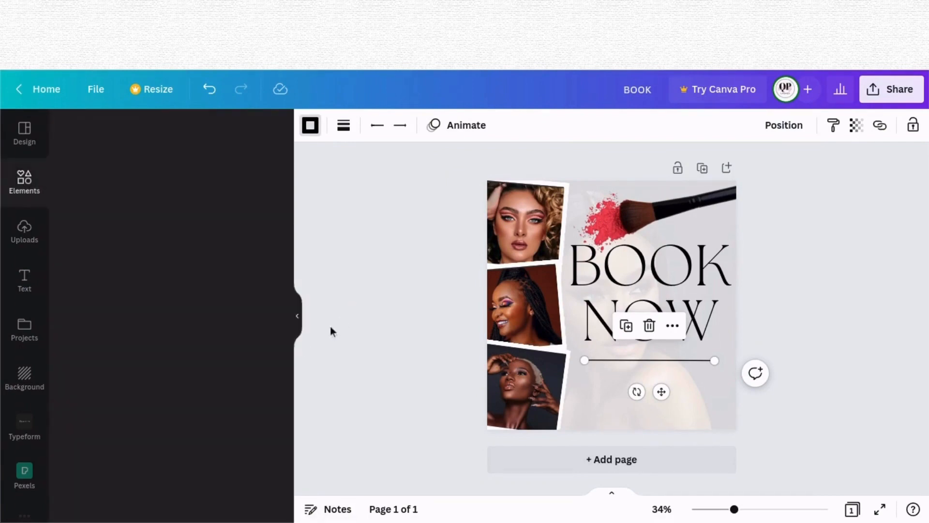
click(373, 339)
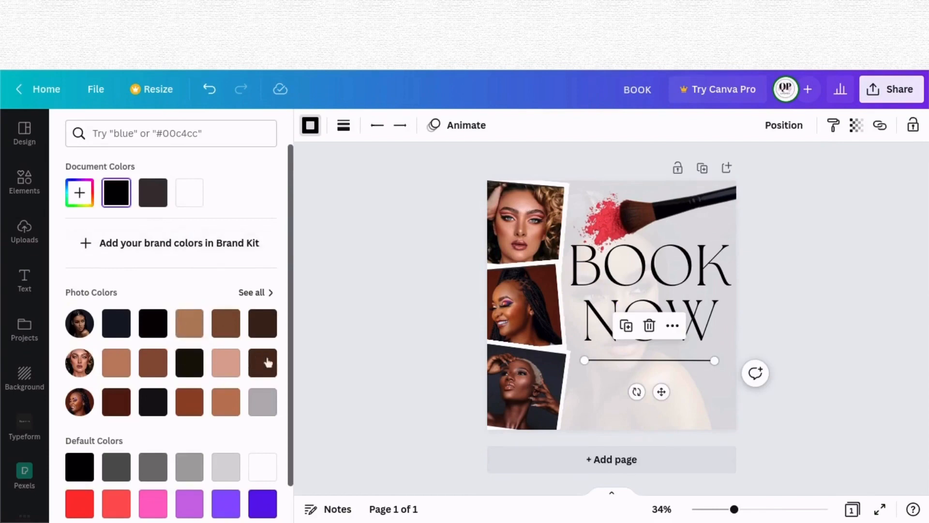
click(265, 293)
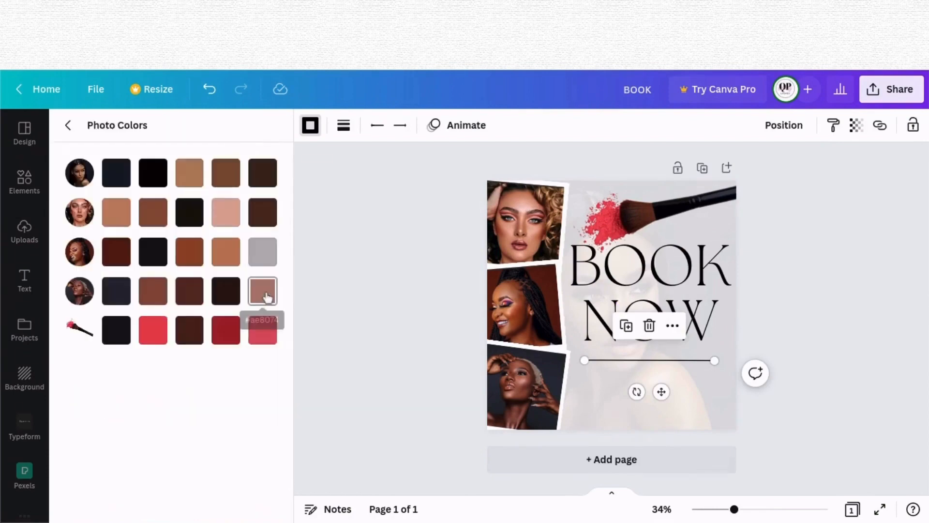
click(159, 338)
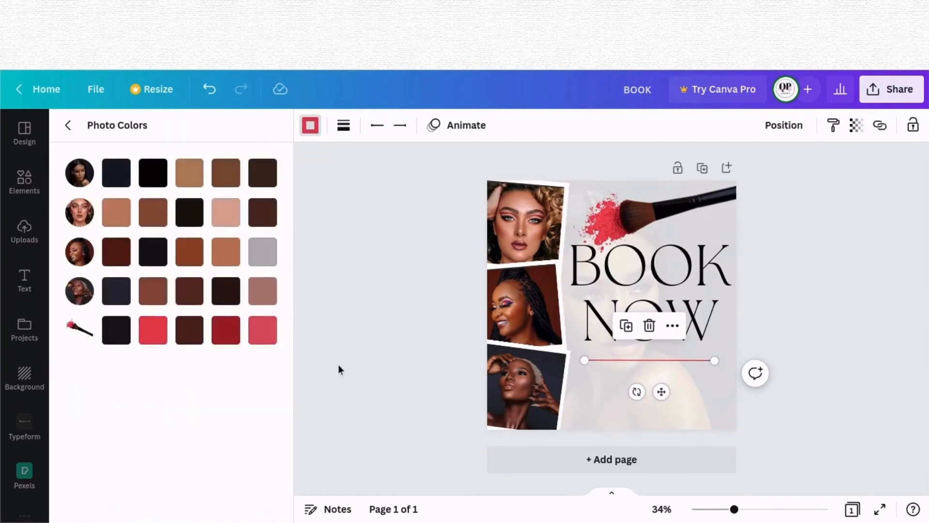
click(338, 367)
Step: Add a subheading text box reading @ PRETTY GRAPHICS
click(27, 281)
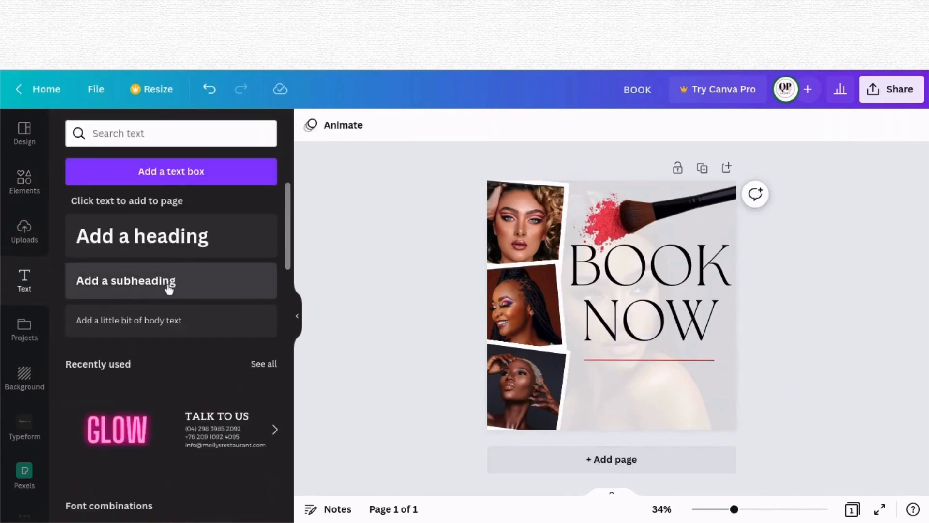
click(168, 281)
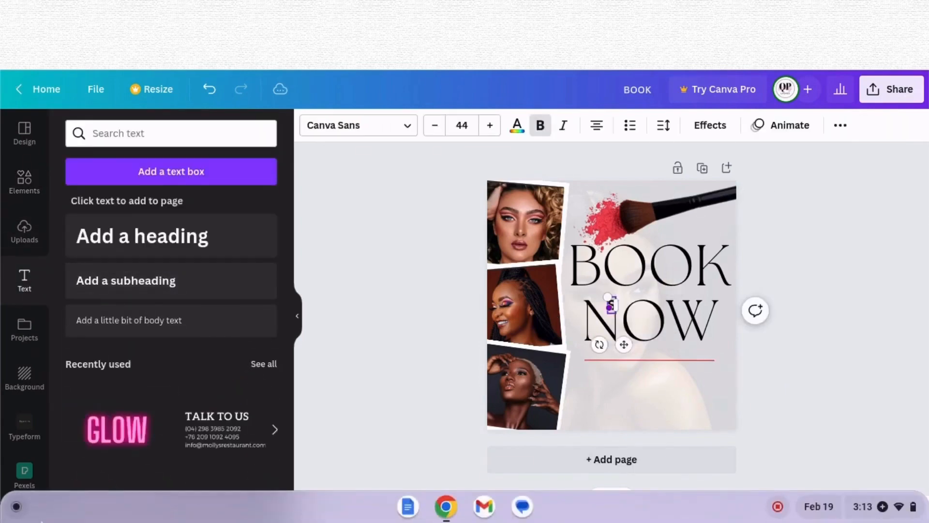
text(SL)
key(BackSpace)
key(BackSpace)
text(@ PRETTY GRAP)
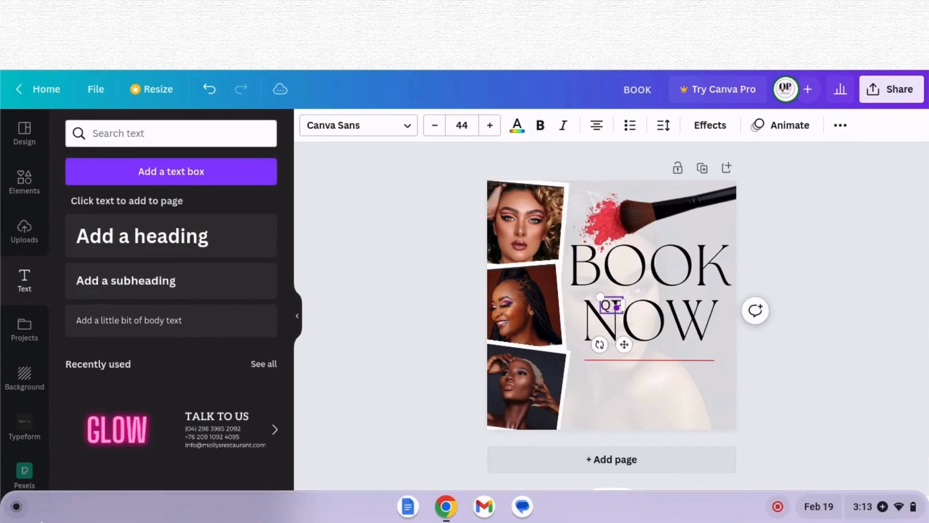
text(HICS)
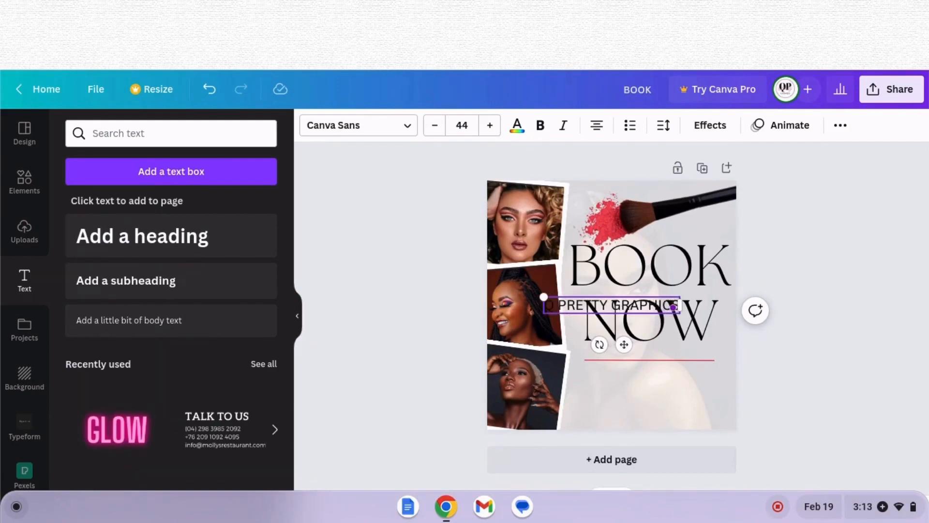
Step: Apply The Seasons Light font to the subheading and move it below the red line
click(332, 129)
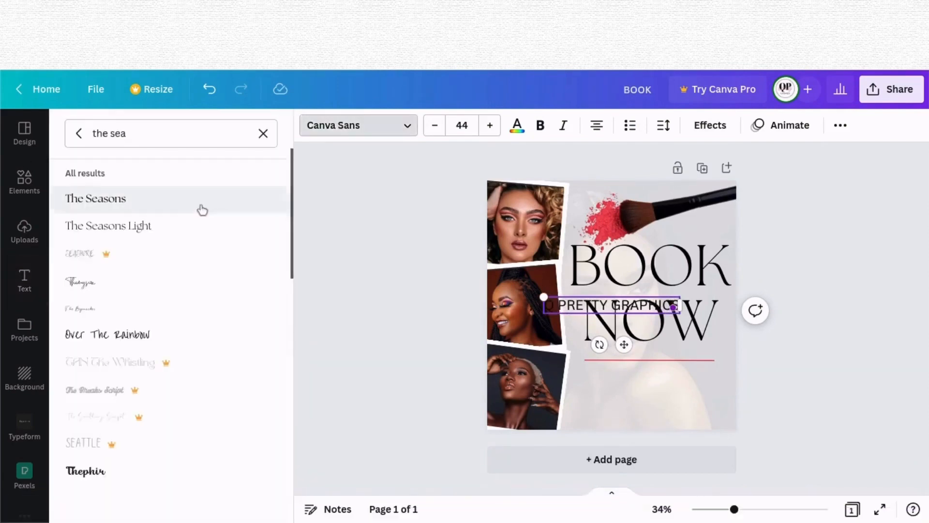
click(272, 222)
drag(627, 349, 664, 422)
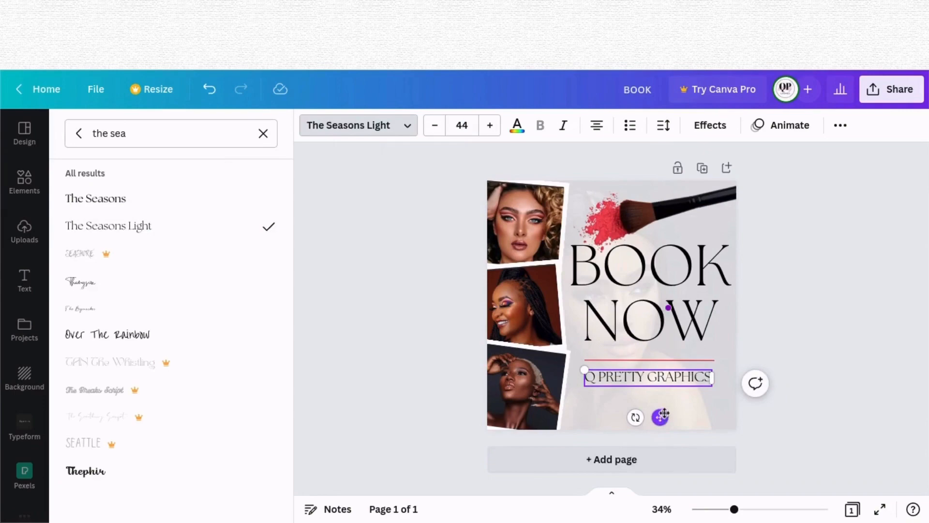
Step: Set the subheading's font size to 35
click(461, 125)
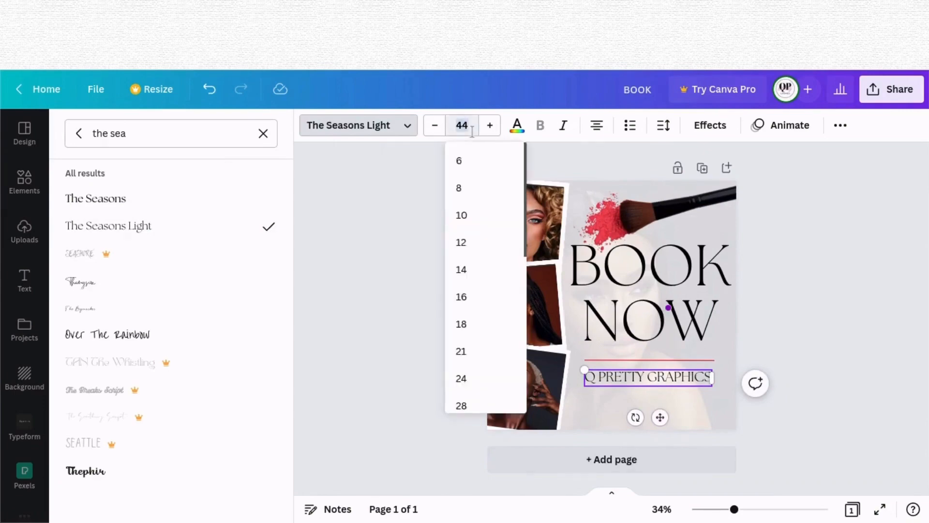
text(35)
key(Return)
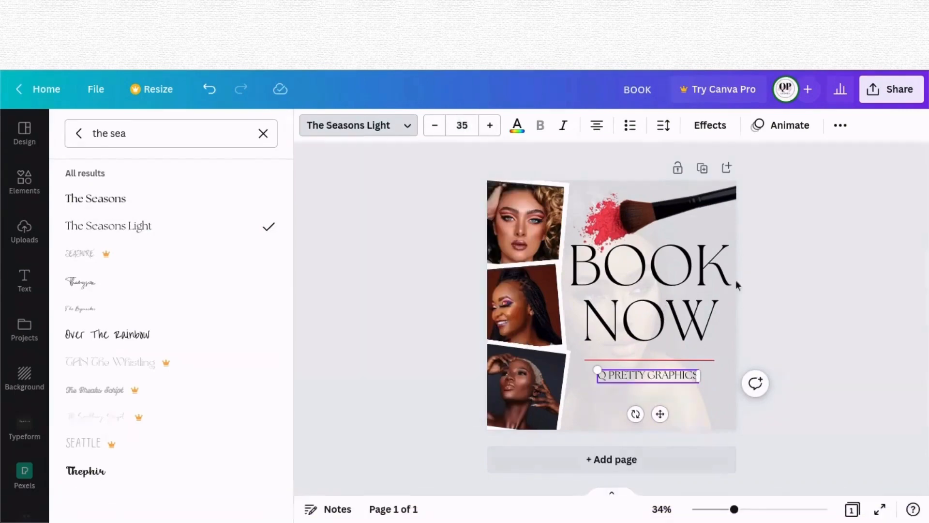
Step: Nudge the subheading slightly upward beneath the red line
click(736, 280)
click(649, 375)
drag(660, 414, 667, 416)
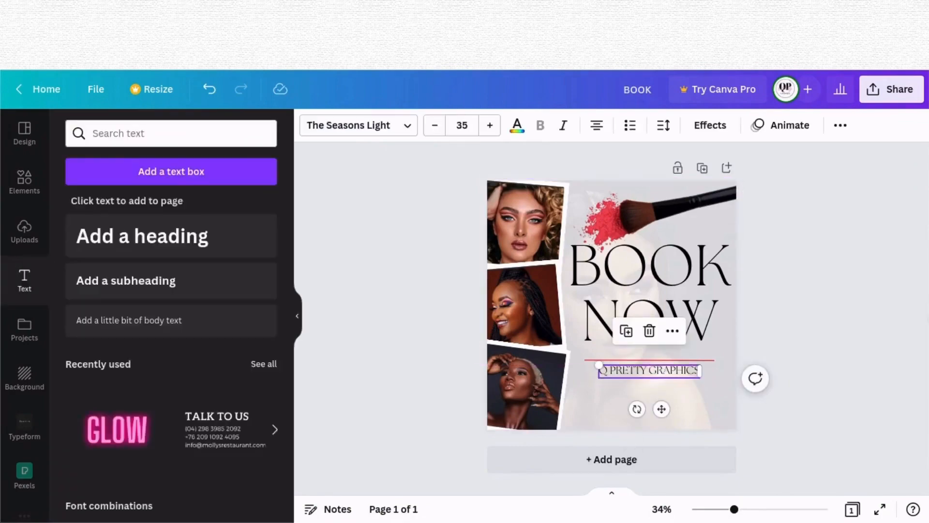
click(825, 348)
Step: Add a phone icon from recently used elements and shrink it below the subheading
click(24, 183)
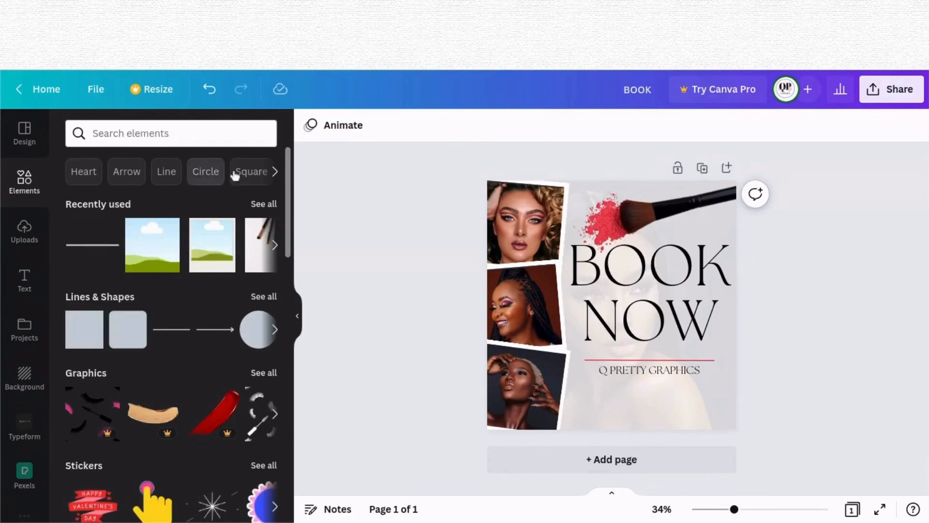
click(262, 206)
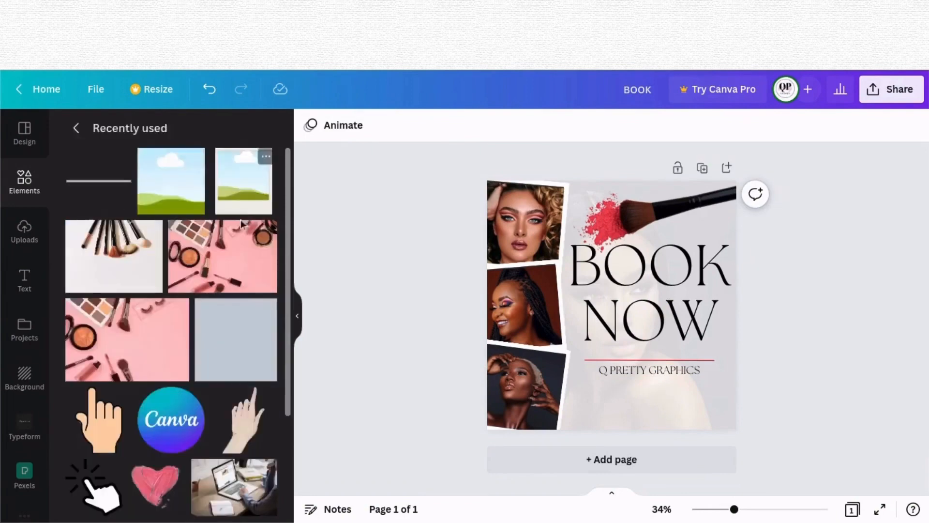
scroll(199, 322, down, 6)
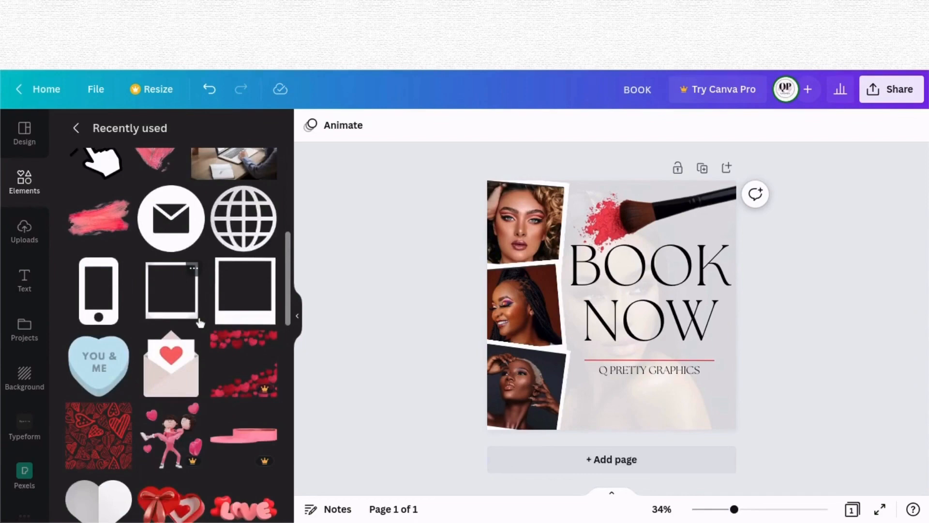
click(102, 289)
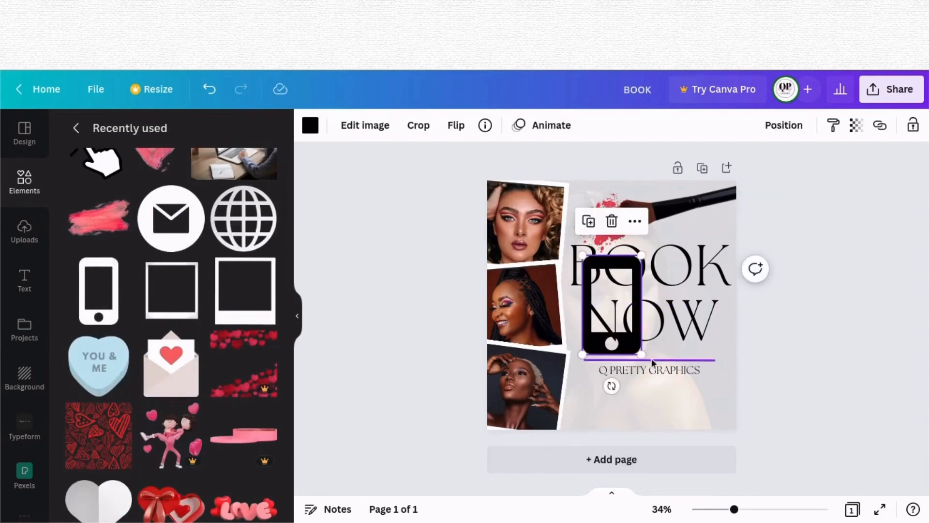
drag(641, 355, 611, 418)
right_click(601, 393)
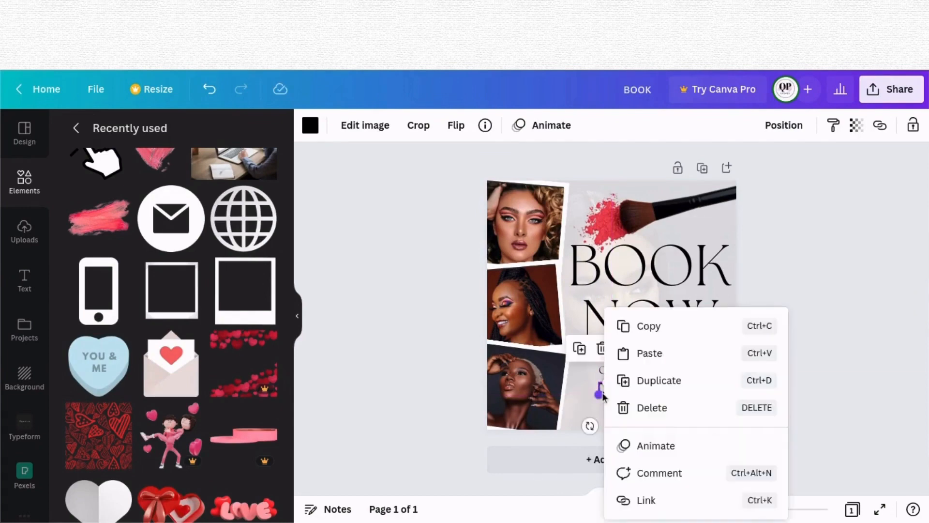
click(895, 203)
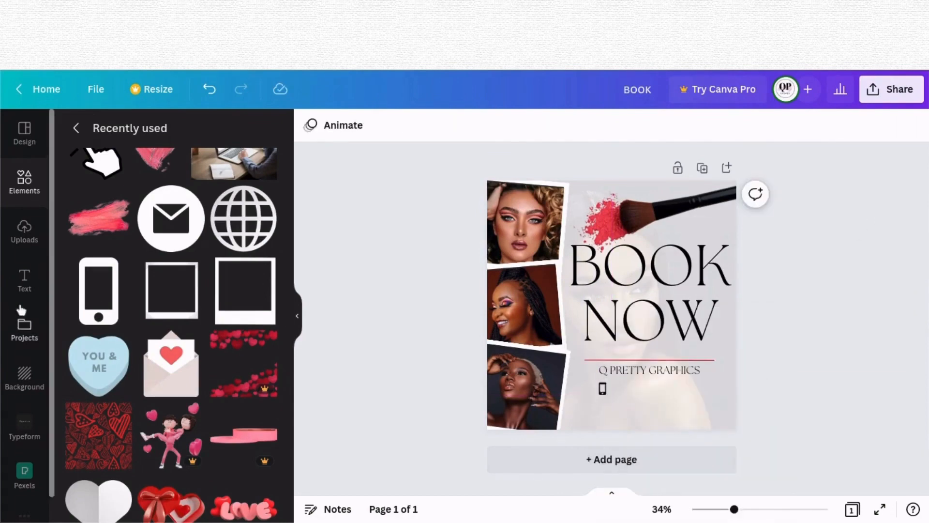
Step: Add a globe icon, colour it black, and shrink it to sit below the phone icon
click(243, 218)
click(310, 125)
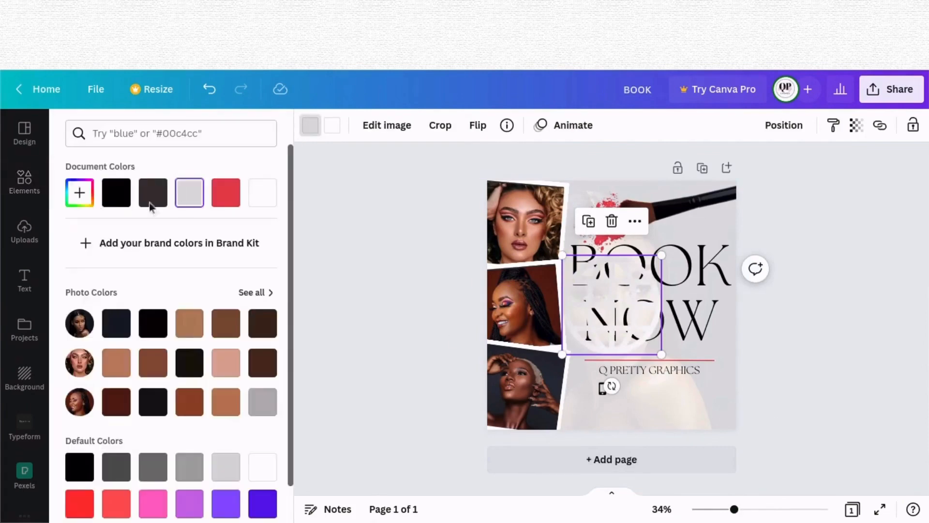
click(116, 192)
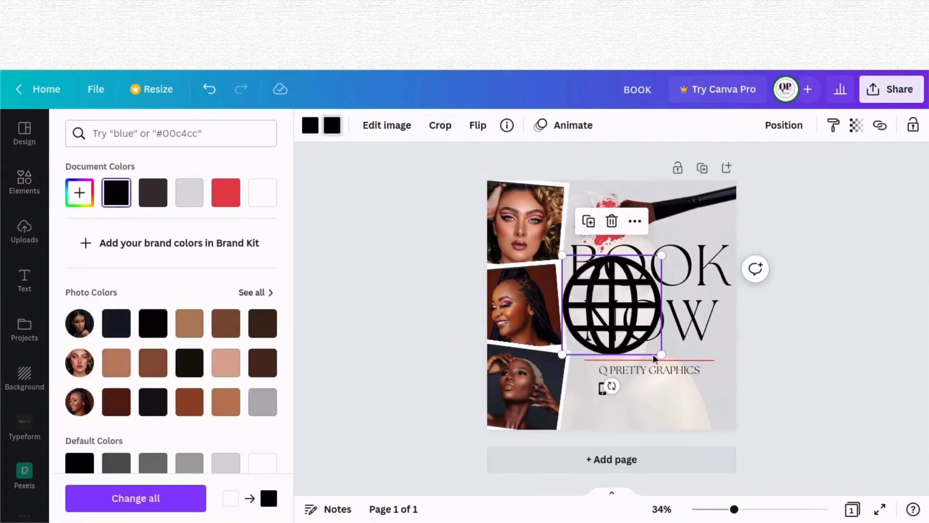
drag(661, 354, 596, 395)
drag(615, 442, 620, 454)
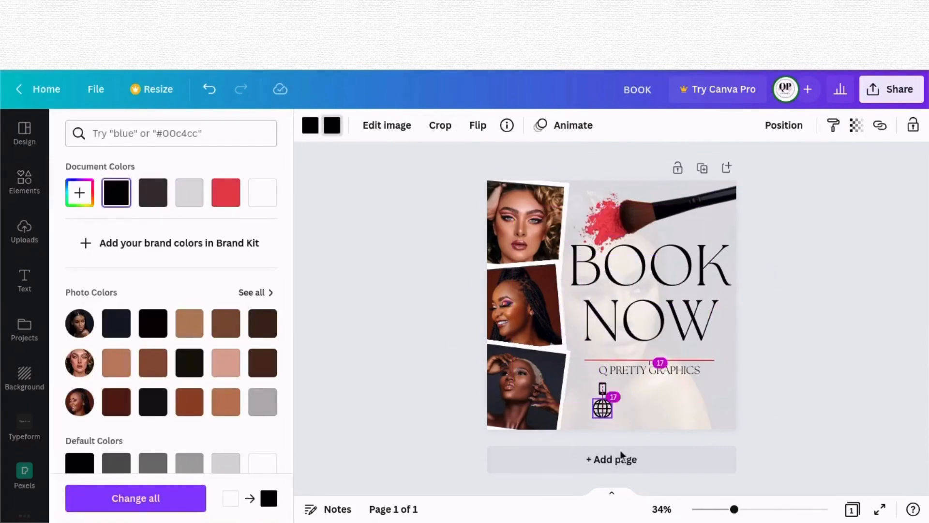
drag(613, 416, 614, 438)
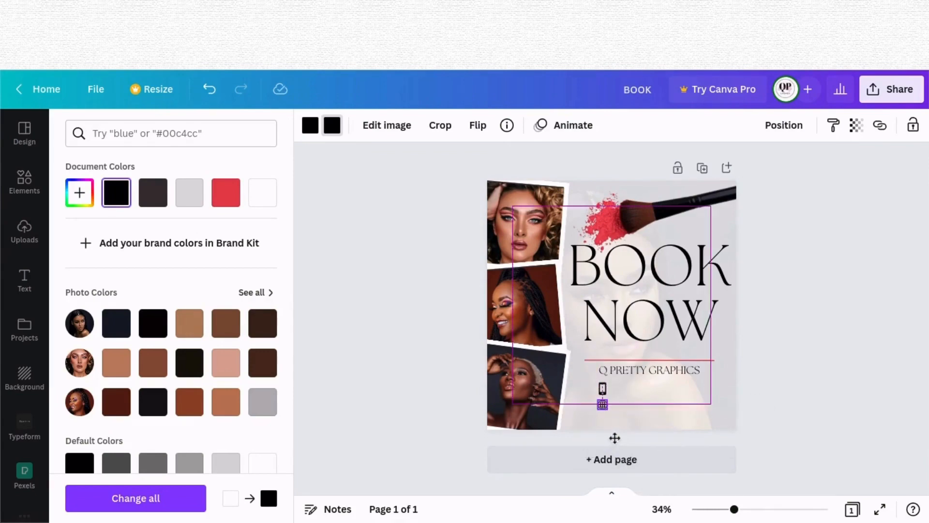
click(397, 392)
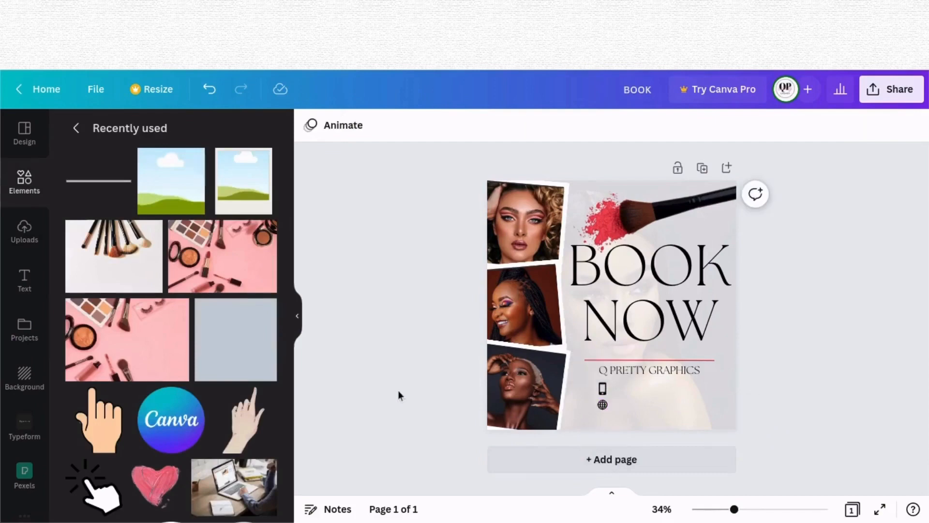
Step: Add an envelope icon, shrink it, and place it below the globe icon
scroll(285, 372, down, 3)
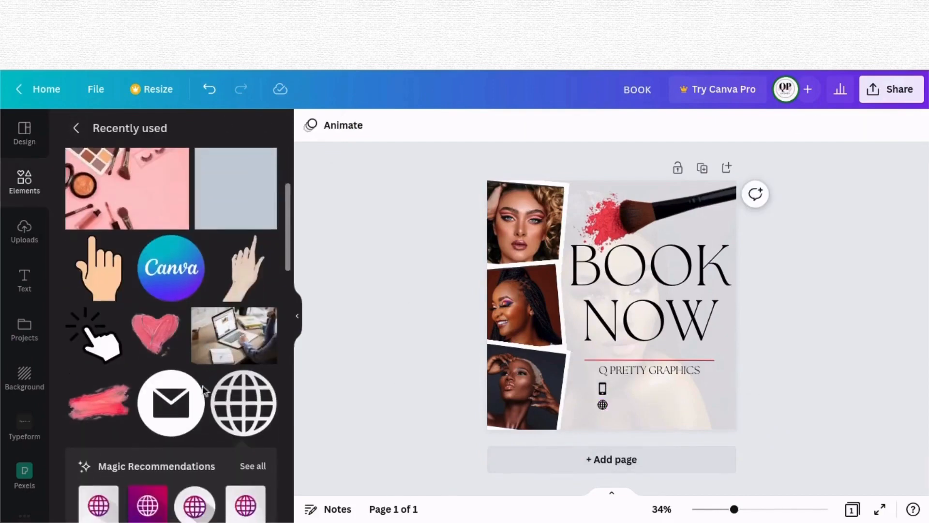
click(171, 403)
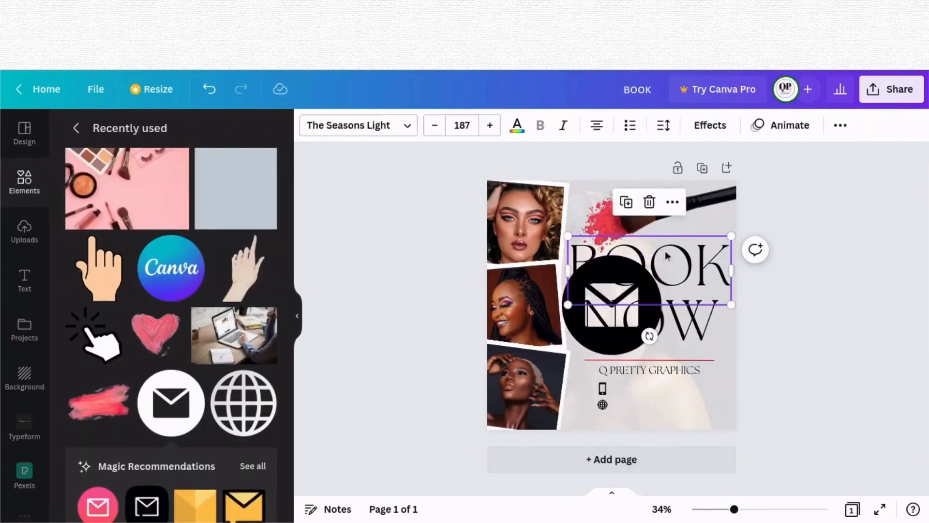
drag(661, 256, 611, 434)
click(916, 385)
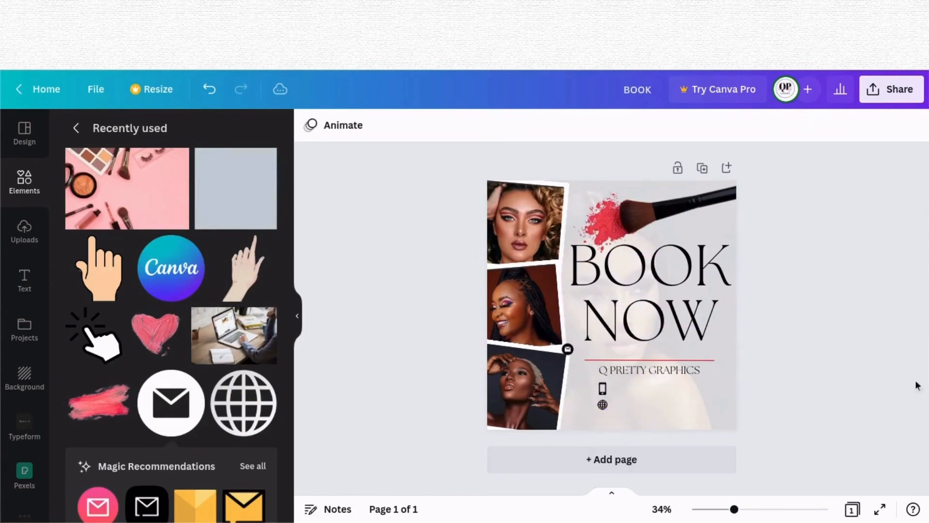
click(567, 349)
drag(567, 348, 608, 424)
drag(619, 464, 615, 461)
click(863, 412)
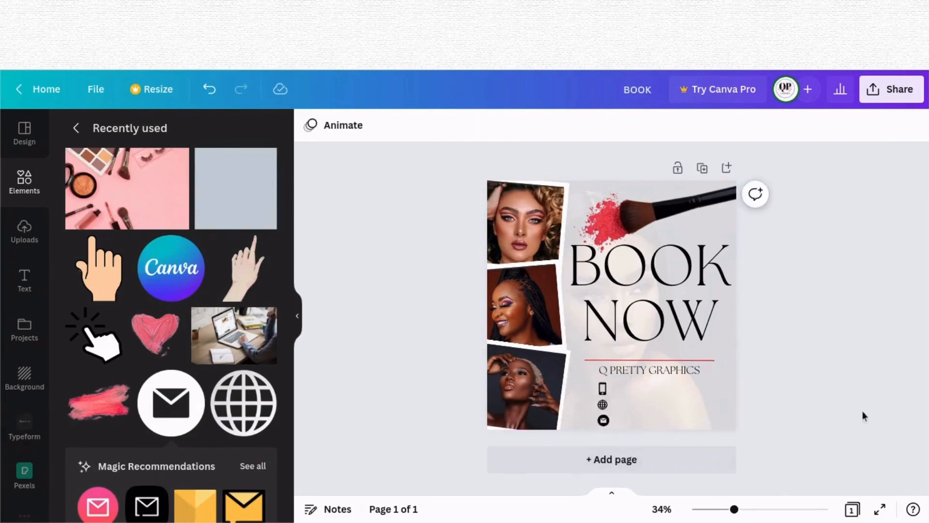
Step: Align the phone, globe and envelope icons into an evenly spaced vertical column
click(603, 389)
drag(607, 382, 607, 419)
click(836, 400)
click(607, 419)
click(645, 430)
click(603, 421)
drag(617, 462, 620, 463)
click(598, 388)
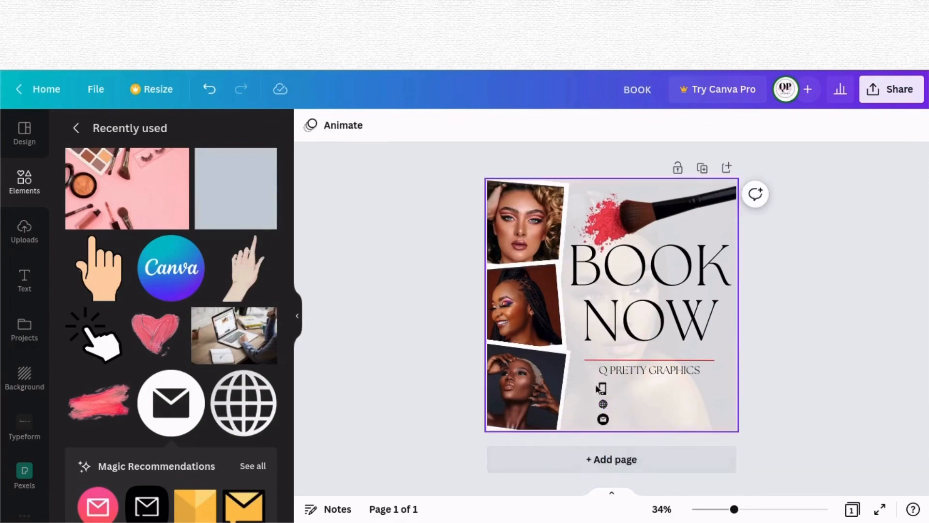
click(601, 388)
drag(607, 383, 603, 419)
click(862, 387)
click(603, 404)
click(869, 377)
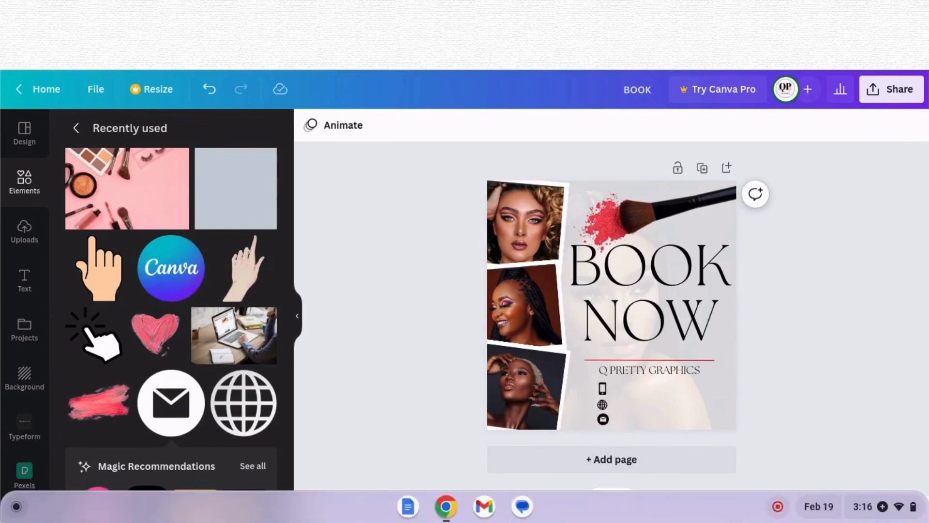
Step: Add a body text box beside the phone icon and set its font to The Seasons Light
click(35, 301)
drag(145, 326, 678, 422)
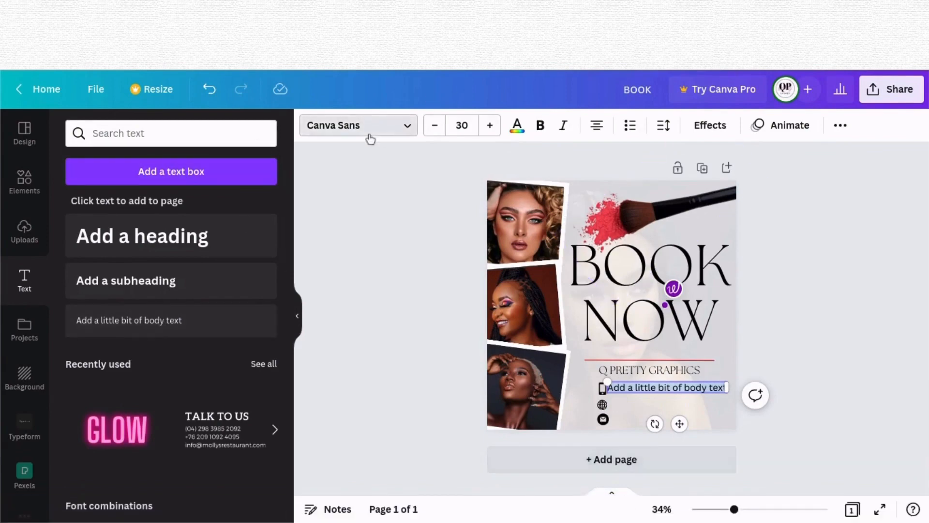
click(370, 140)
click(158, 224)
drag(678, 423, 684, 430)
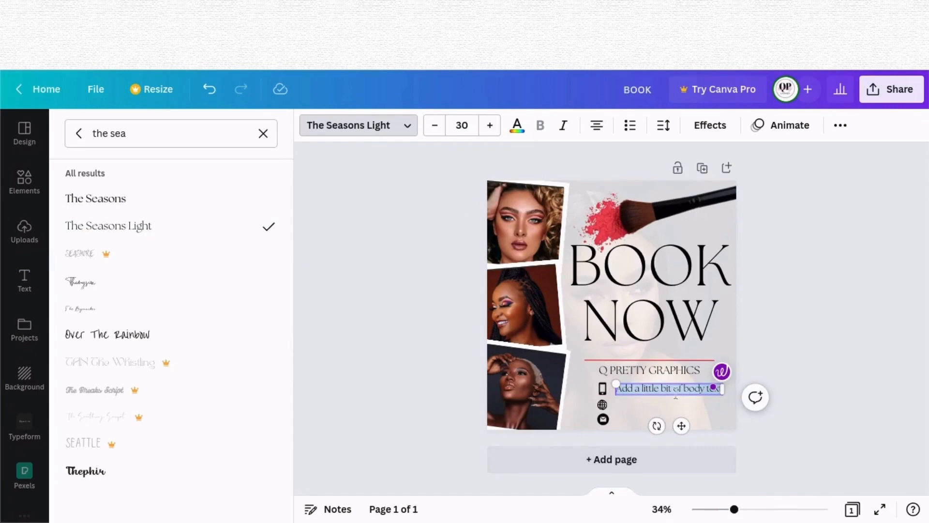
Step: Duplicate the body text line and place the copy beside the globe icon
click(632, 375)
right_click(638, 387)
click(668, 380)
drag(684, 430, 680, 441)
Step: Add a third body text line beside the envelope icon and adjust the icons' spacing to match
click(603, 419)
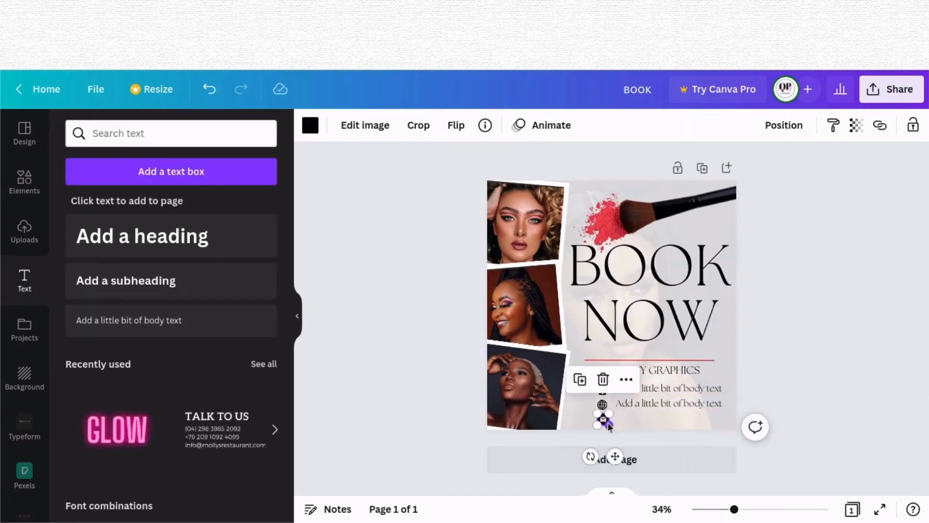
drag(608, 425, 609, 425)
click(796, 424)
click(604, 420)
drag(617, 457, 614, 442)
click(602, 404)
click(695, 406)
click(645, 366)
drag(683, 445, 681, 459)
click(794, 416)
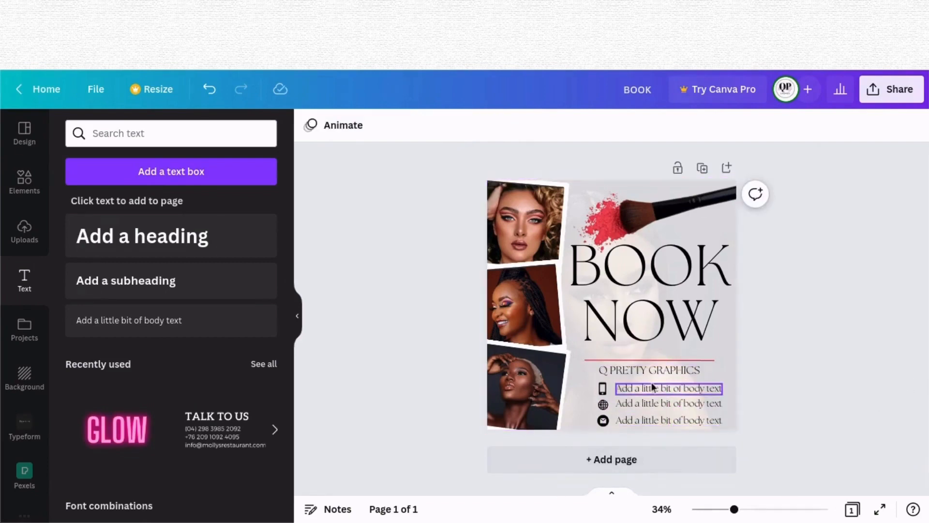
click(603, 388)
drag(606, 390, 605, 391)
click(629, 396)
click(603, 390)
click(632, 387)
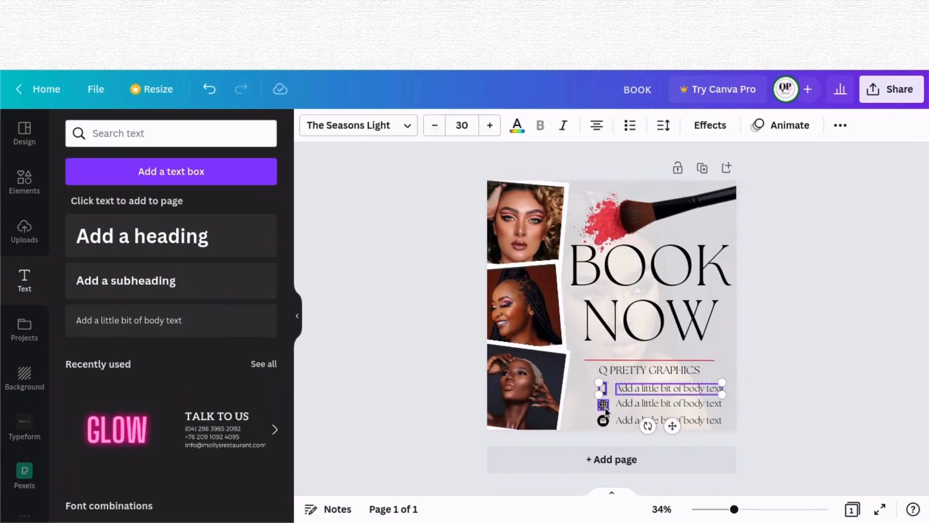
shift+click(667, 405)
shift+click(603, 420)
shift+click(637, 421)
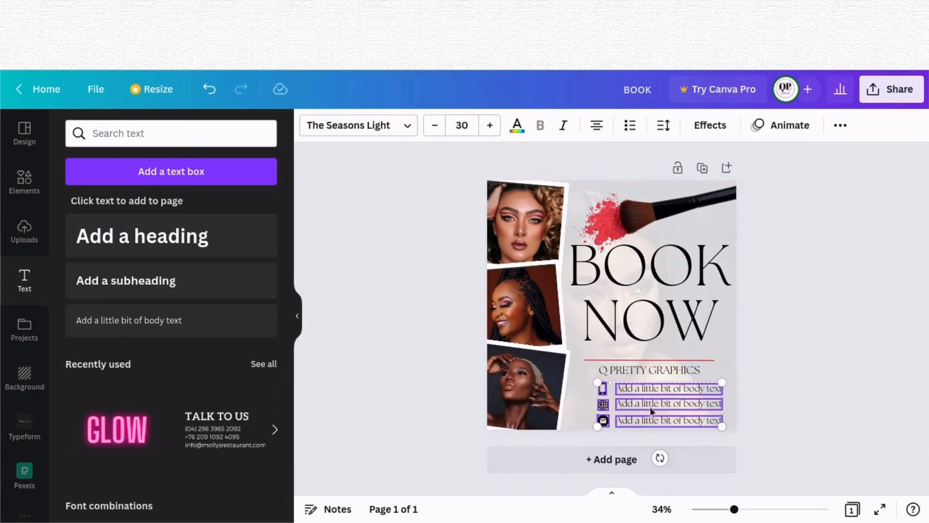
right_click(665, 397)
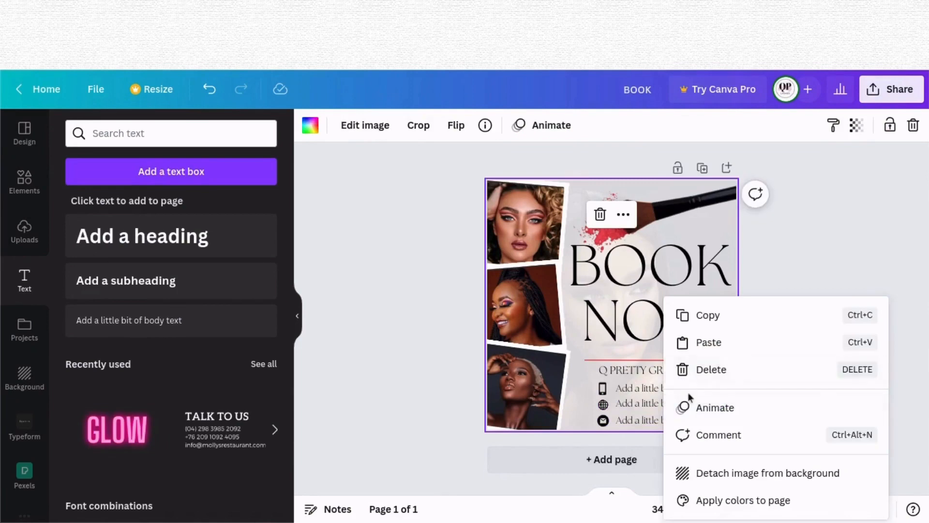
click(783, 289)
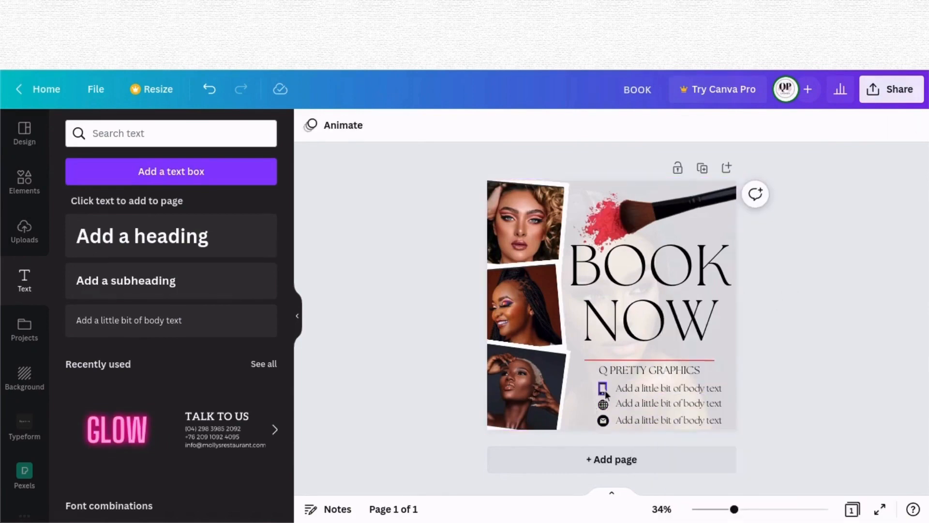
Step: Group the three icons with their text lines and move the group slightly upward
click(605, 390)
shift+click(632, 391)
shift+click(614, 404)
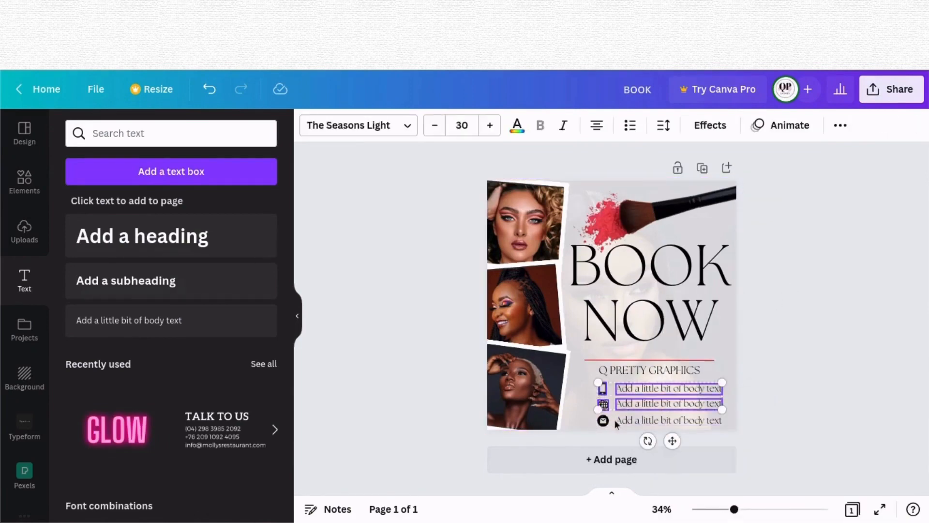
shift+click(617, 420)
right_click(623, 422)
click(668, 423)
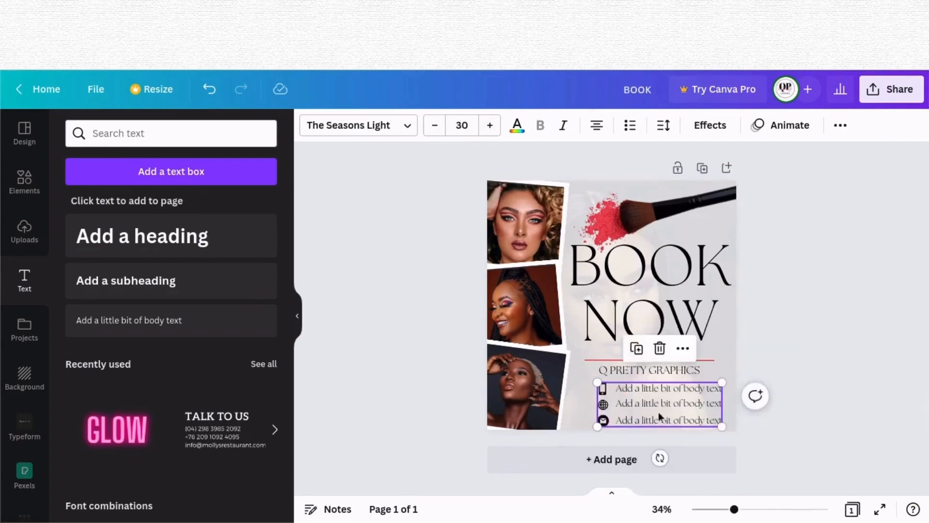
mouse_move(658, 411)
mouse_down()
mouse_move(657, 381)
mouse_move(658, 404)
mouse_up()
click(794, 387)
Step: Reposition the red line, subheading and contact group slightly up and to the left
click(632, 359)
click(666, 369)
click(902, 358)
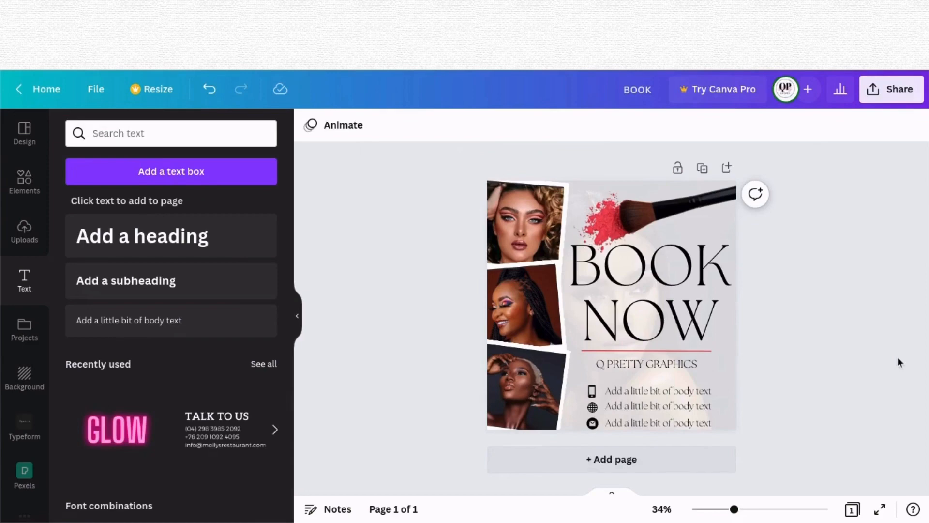
mouse_move(861, 517)
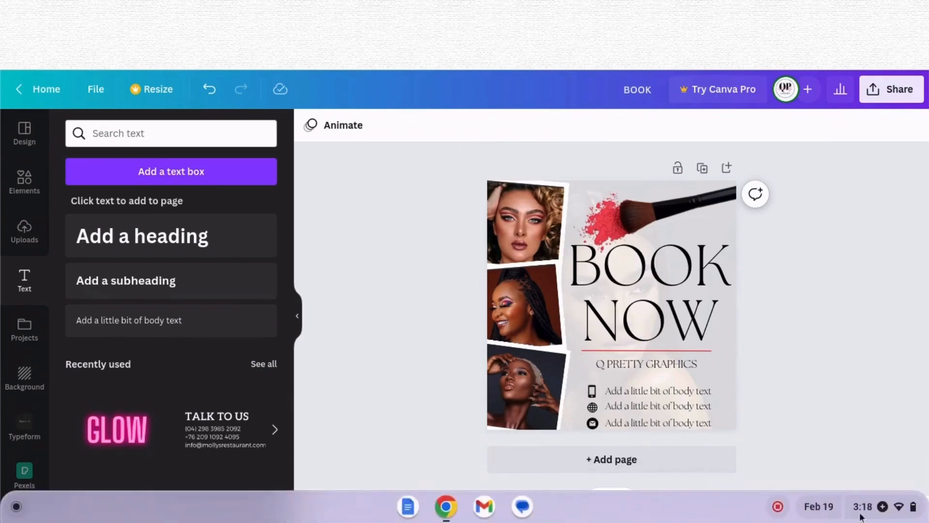